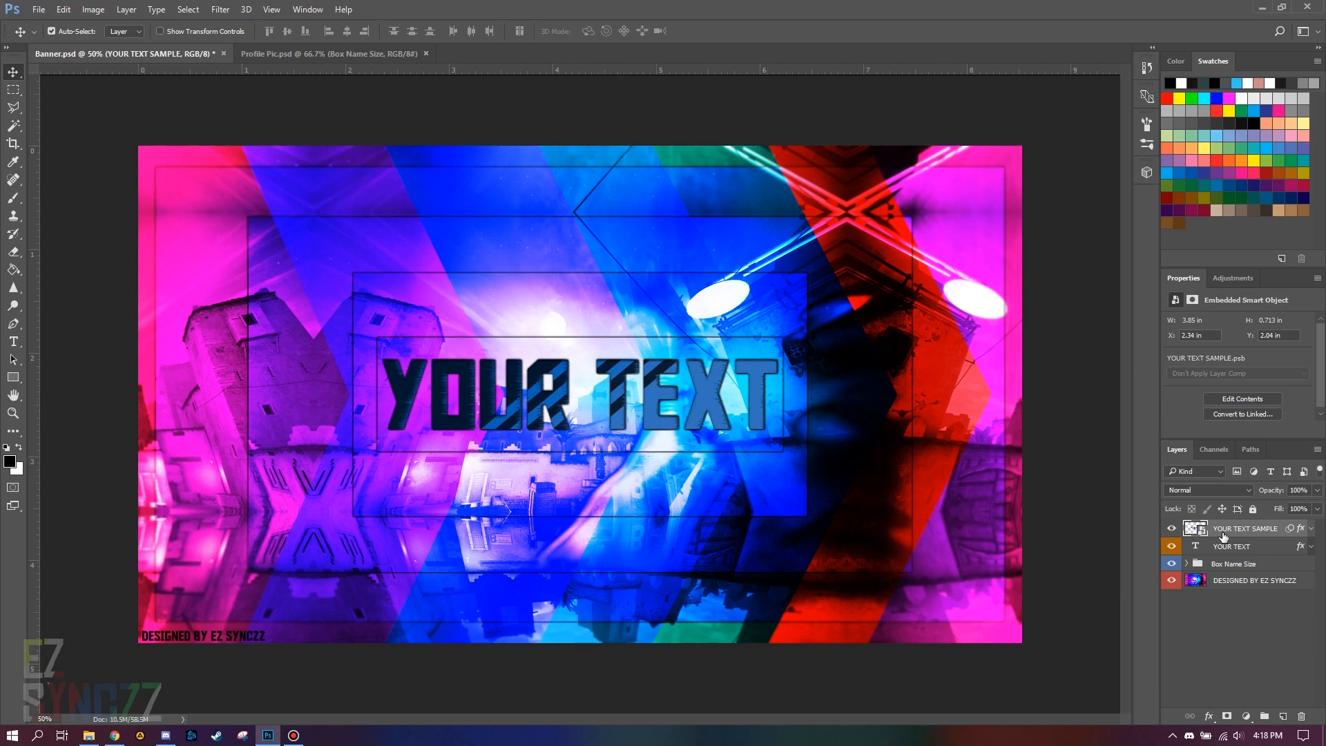
Hide the YOUR TEXT SAMPLE layer and replace the YOUR TEXT layer's wording with "POTATO".
click(1172, 531)
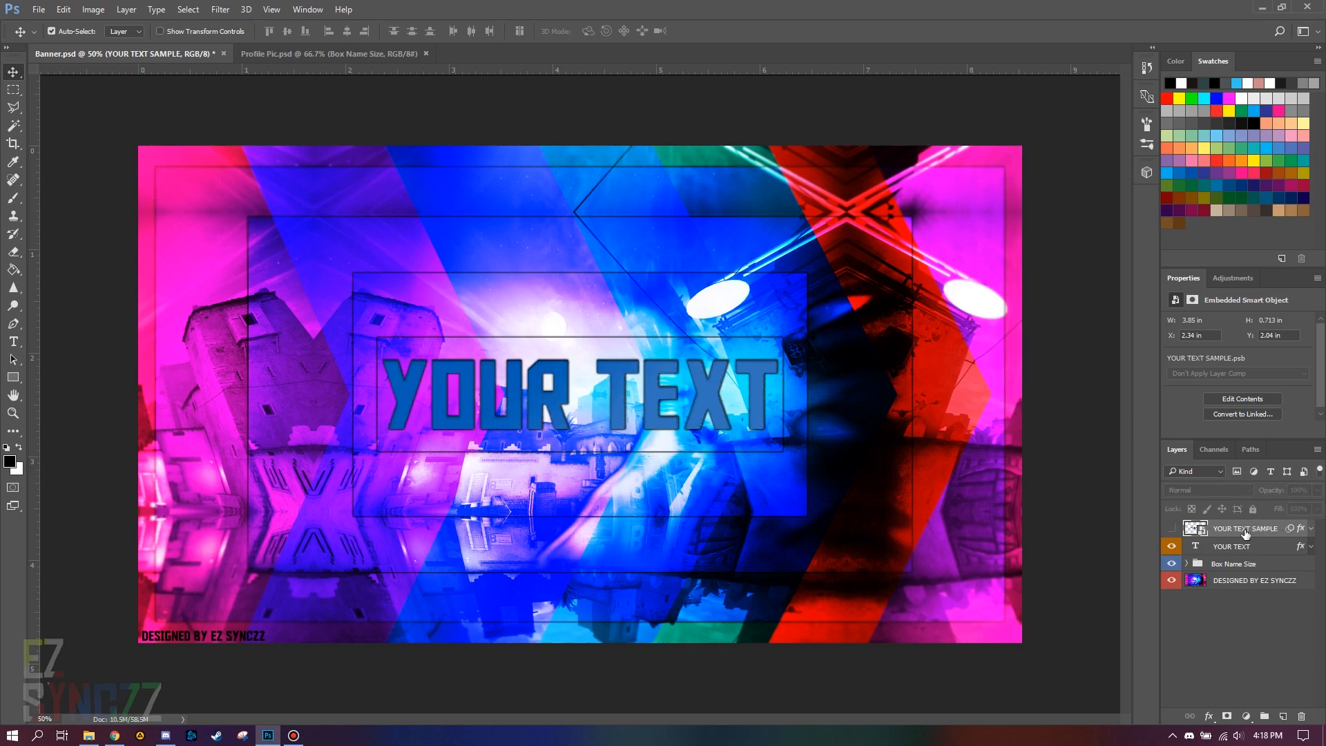
click(1247, 550)
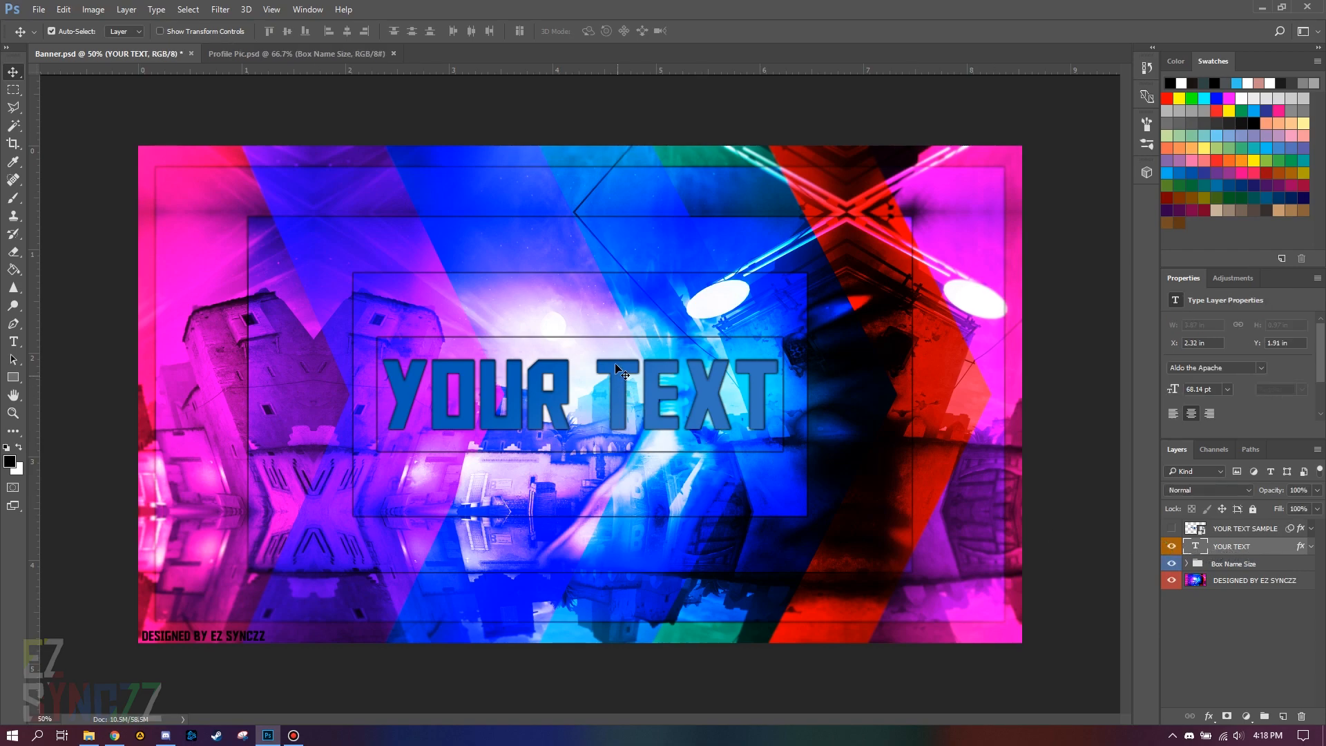
key(t)
click(643, 380)
key(ctrl+a)
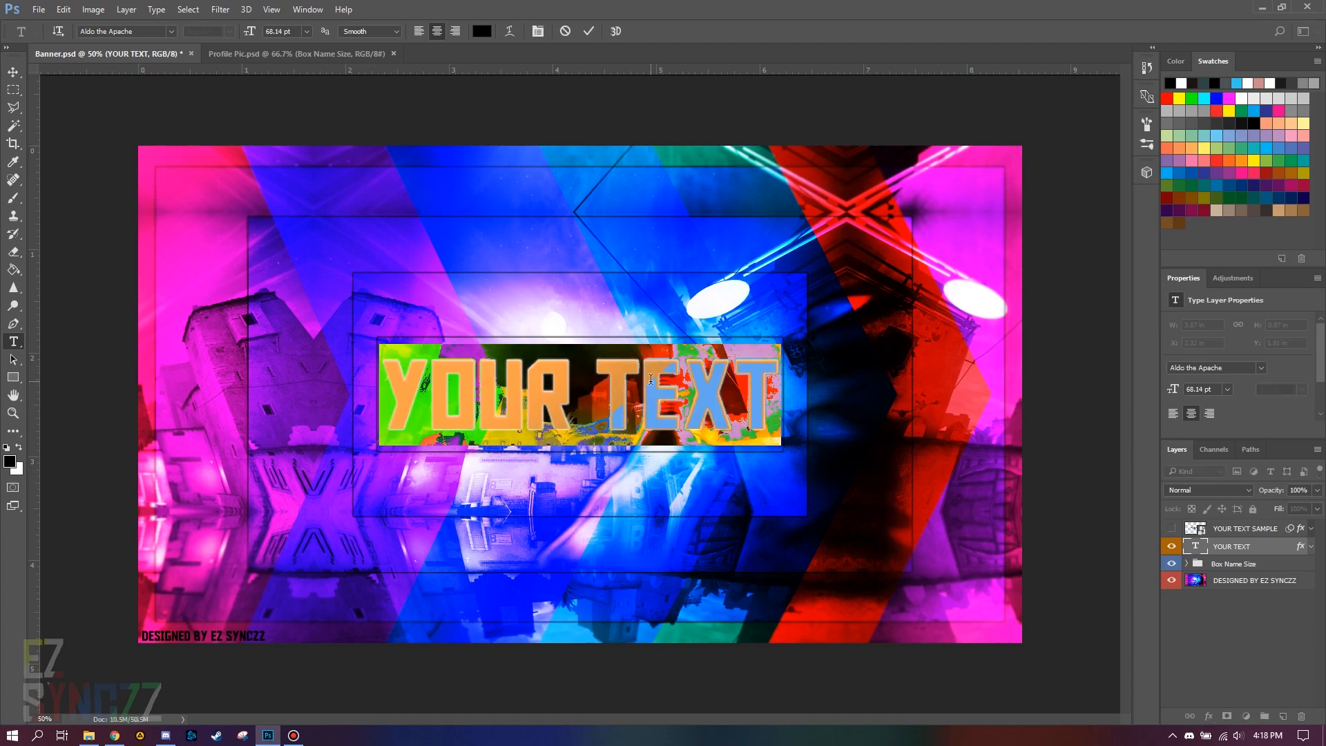
text(POTATO)
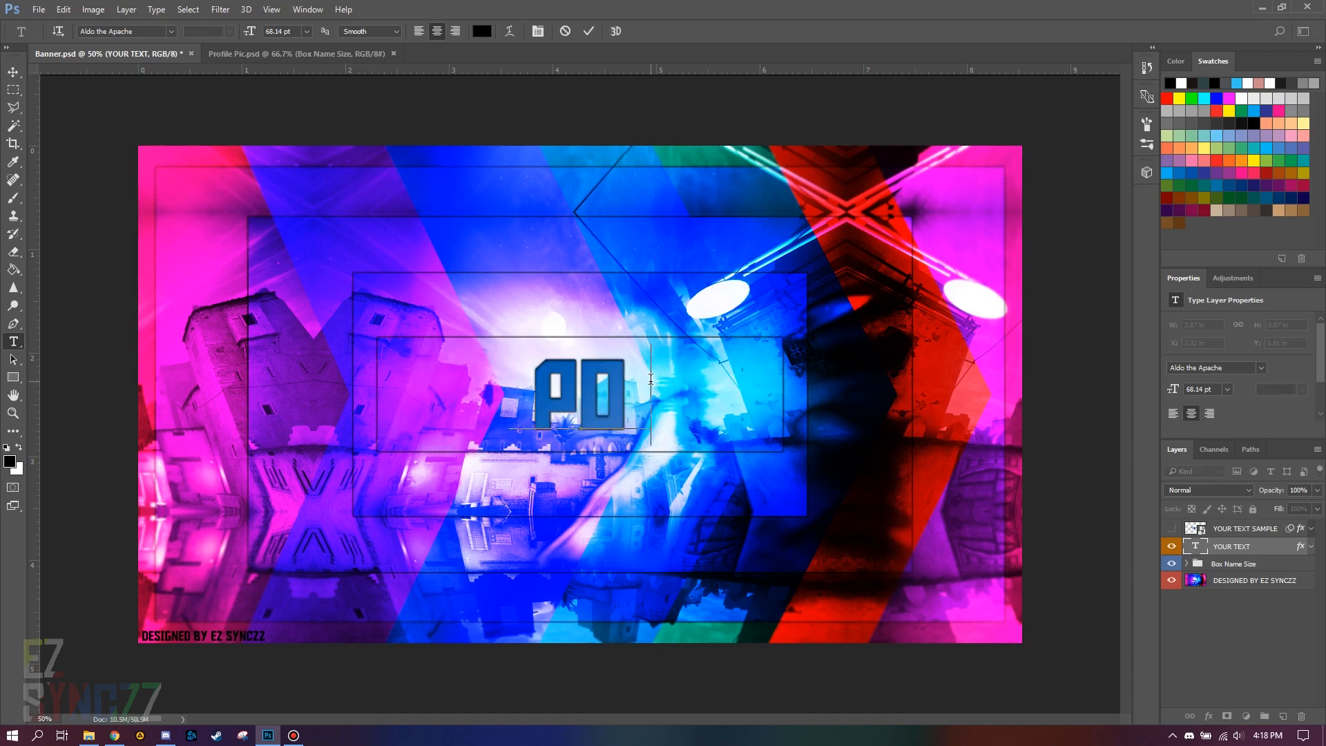
click(586, 30)
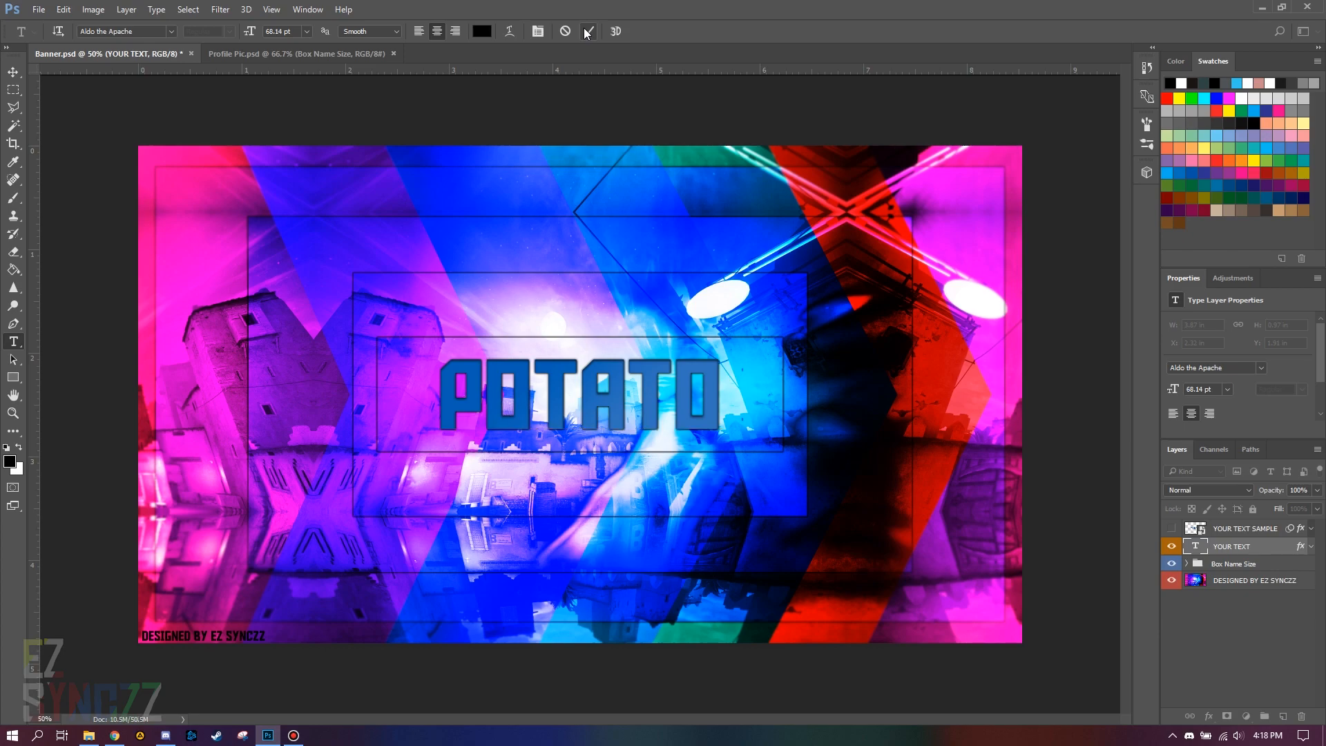
key(v)
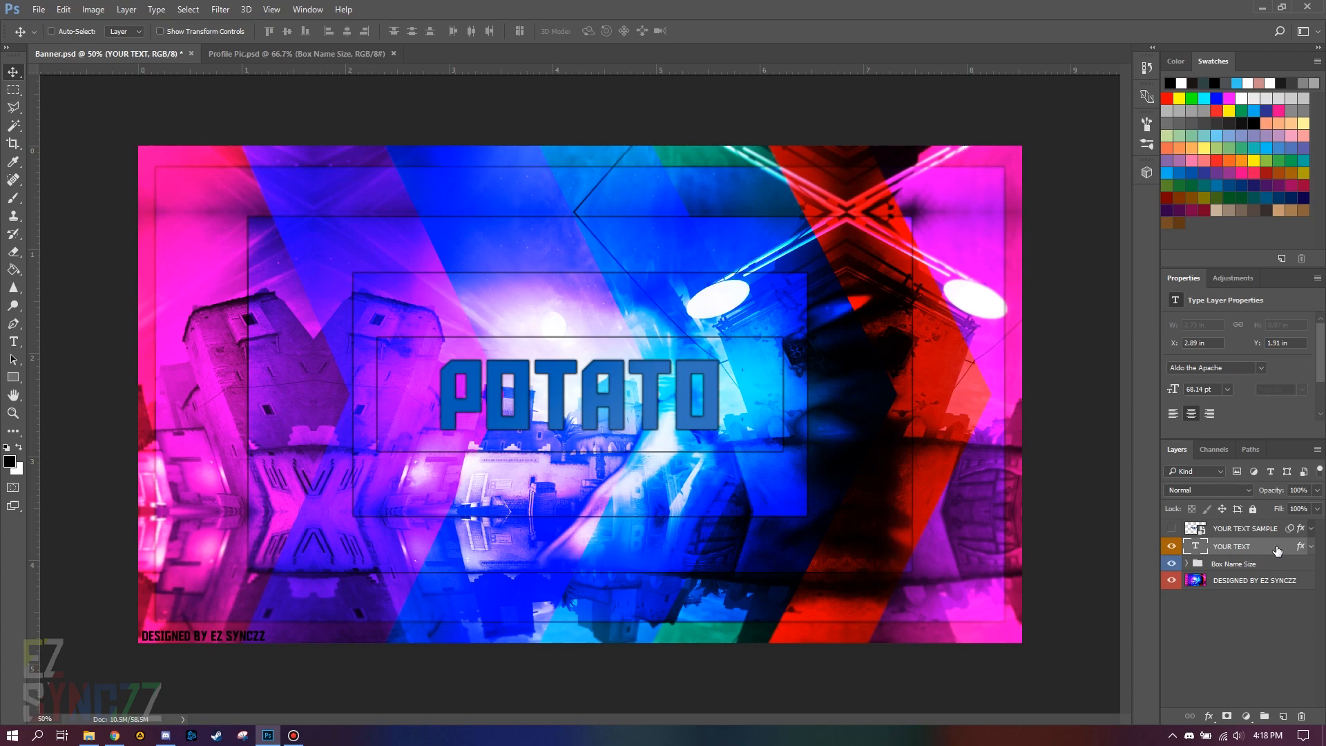
Duplicate the POTATO text layer, convert the copy to a smart object and apply the Wind filter with method Wind, From the Right.
key(ctrl+j)
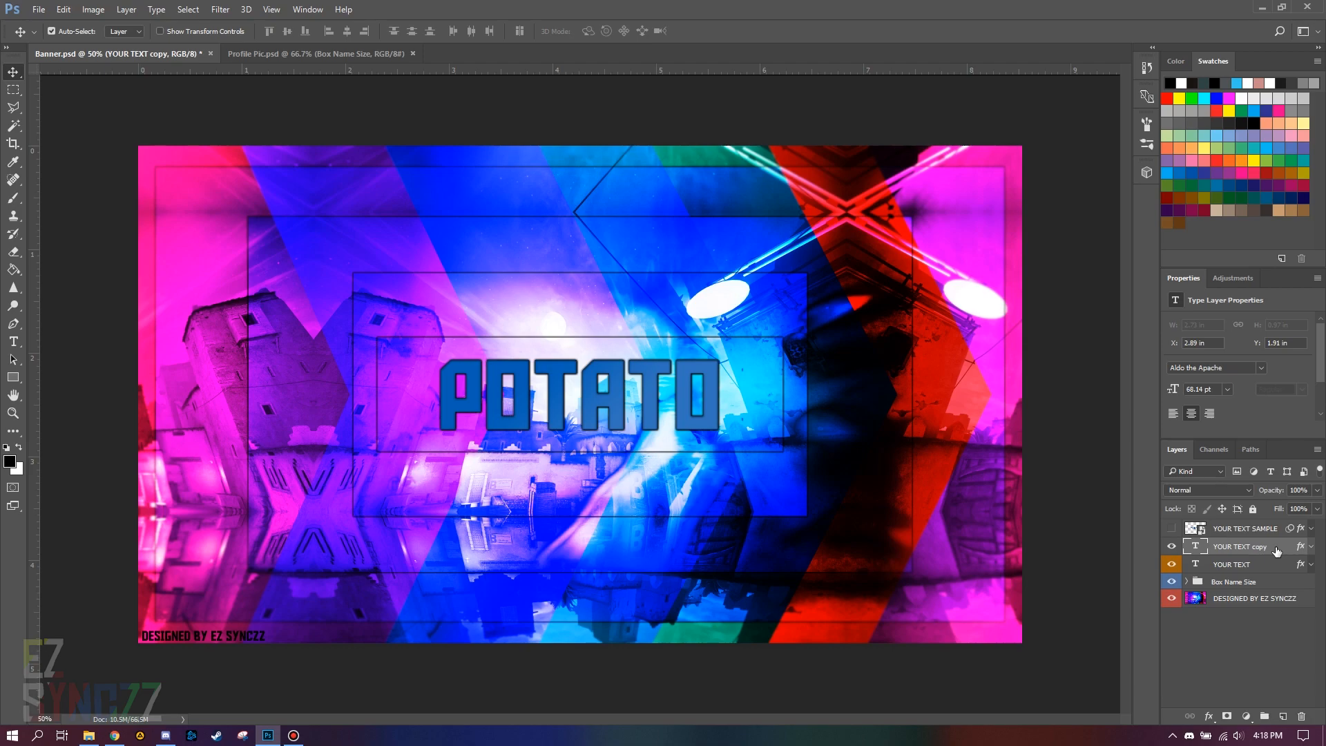
click(221, 8)
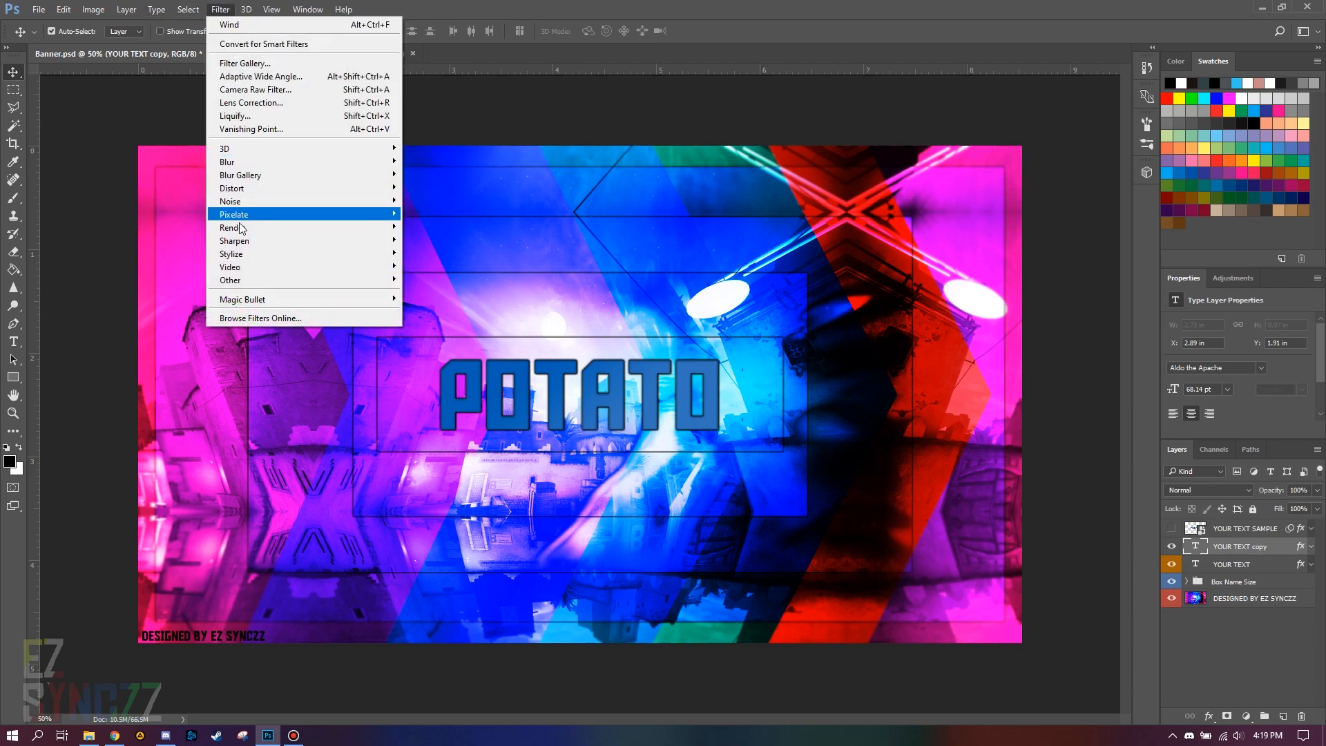
mouse_move(311, 254)
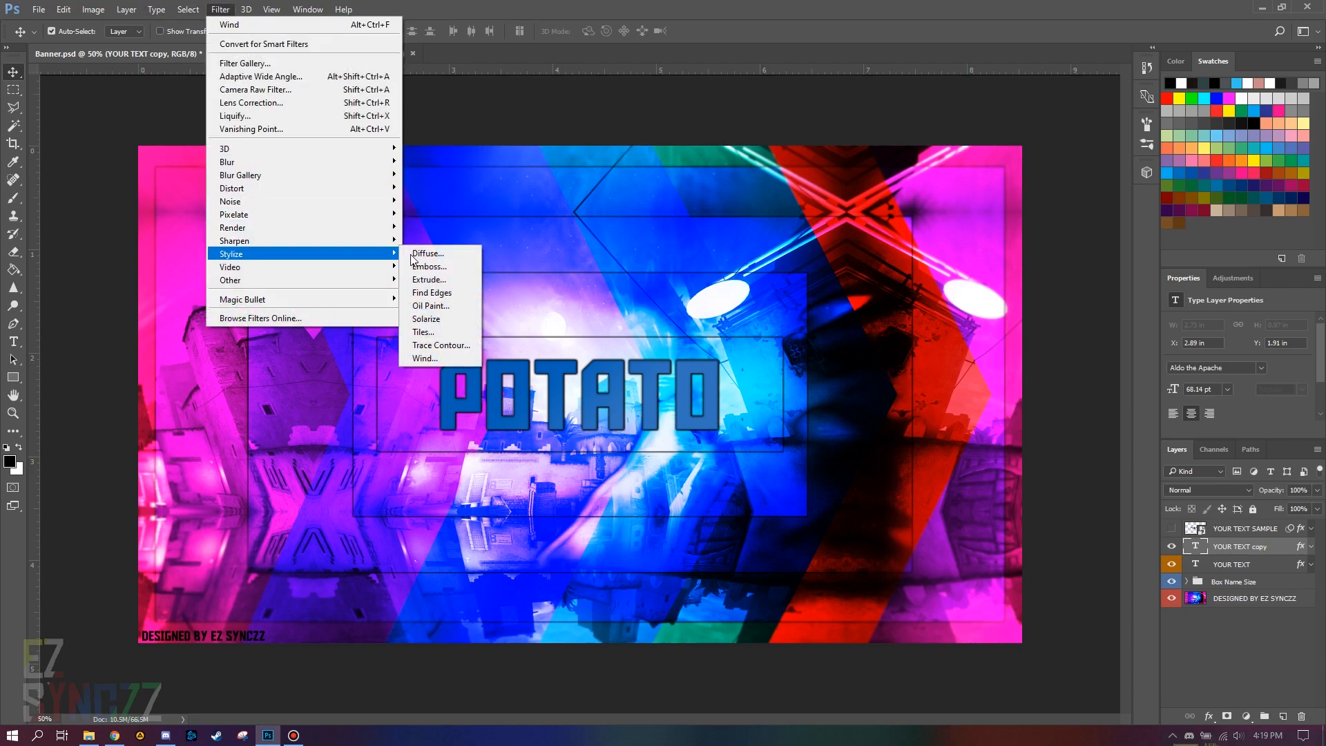
click(422, 359)
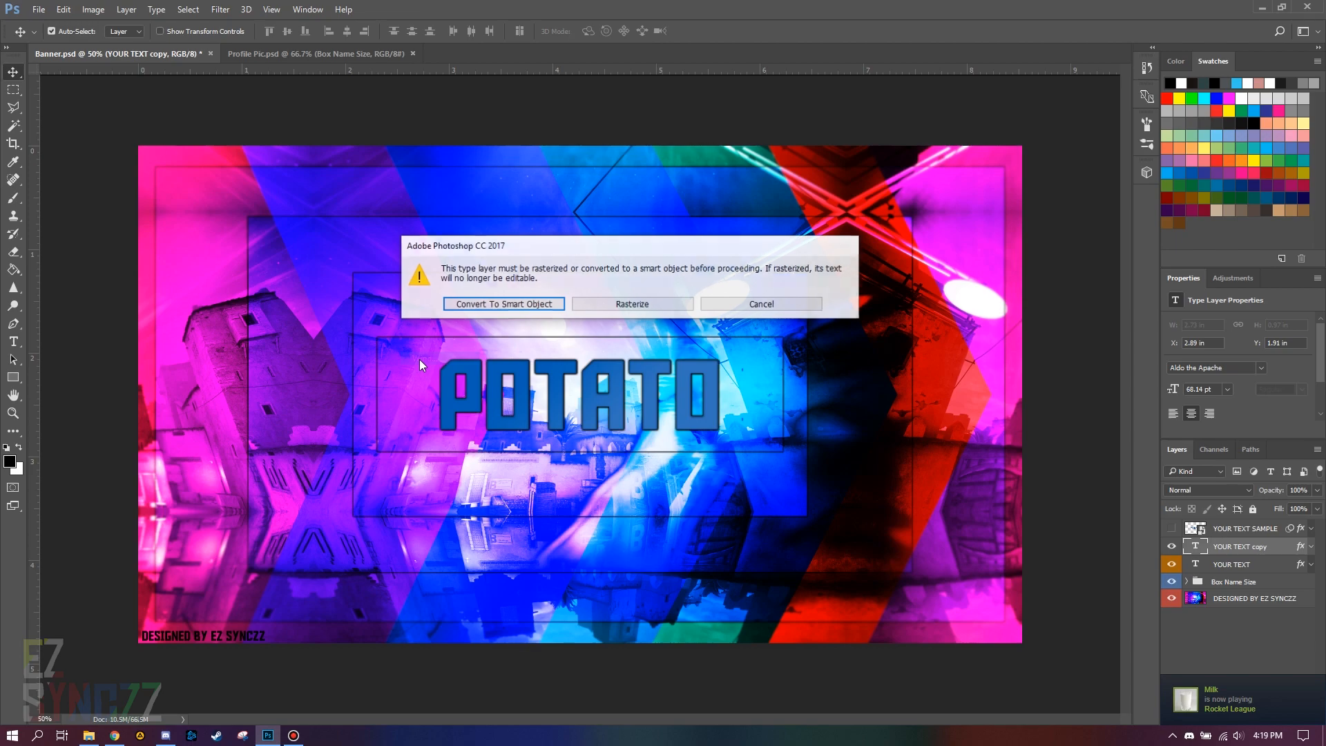
click(487, 303)
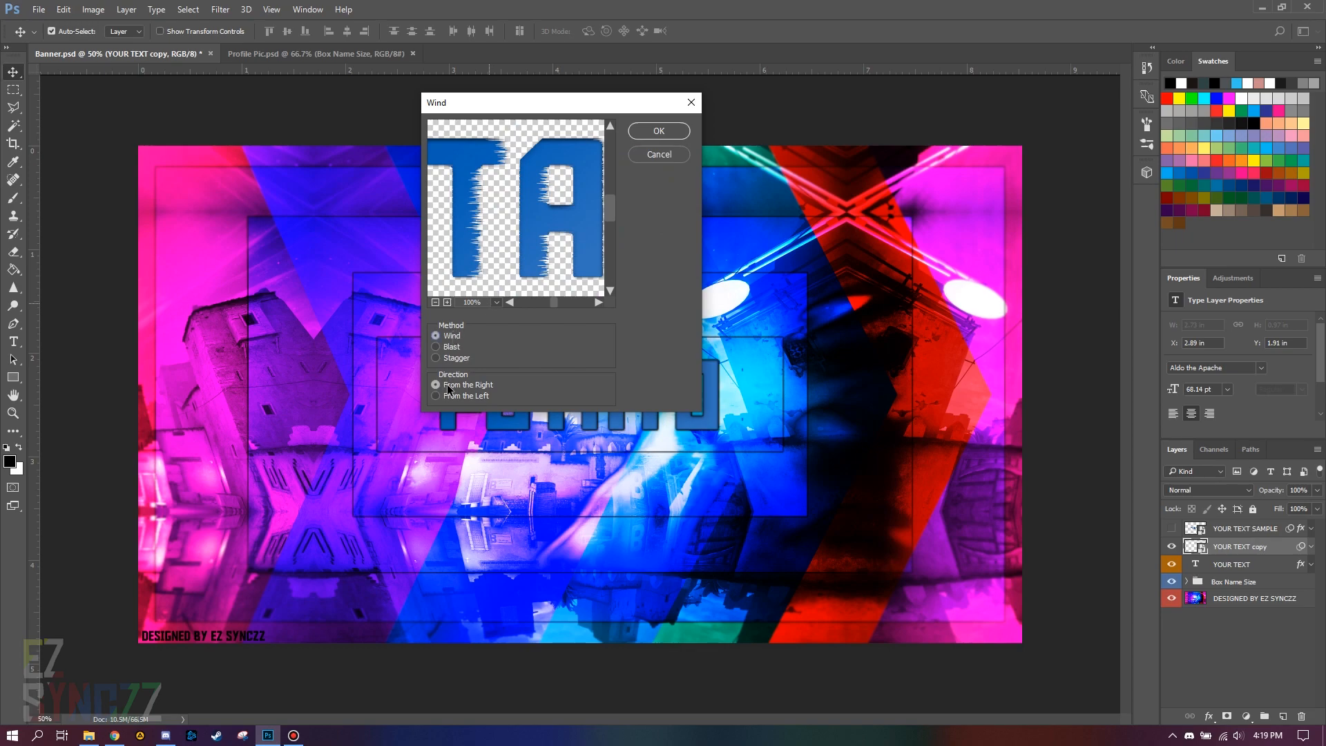
click(646, 132)
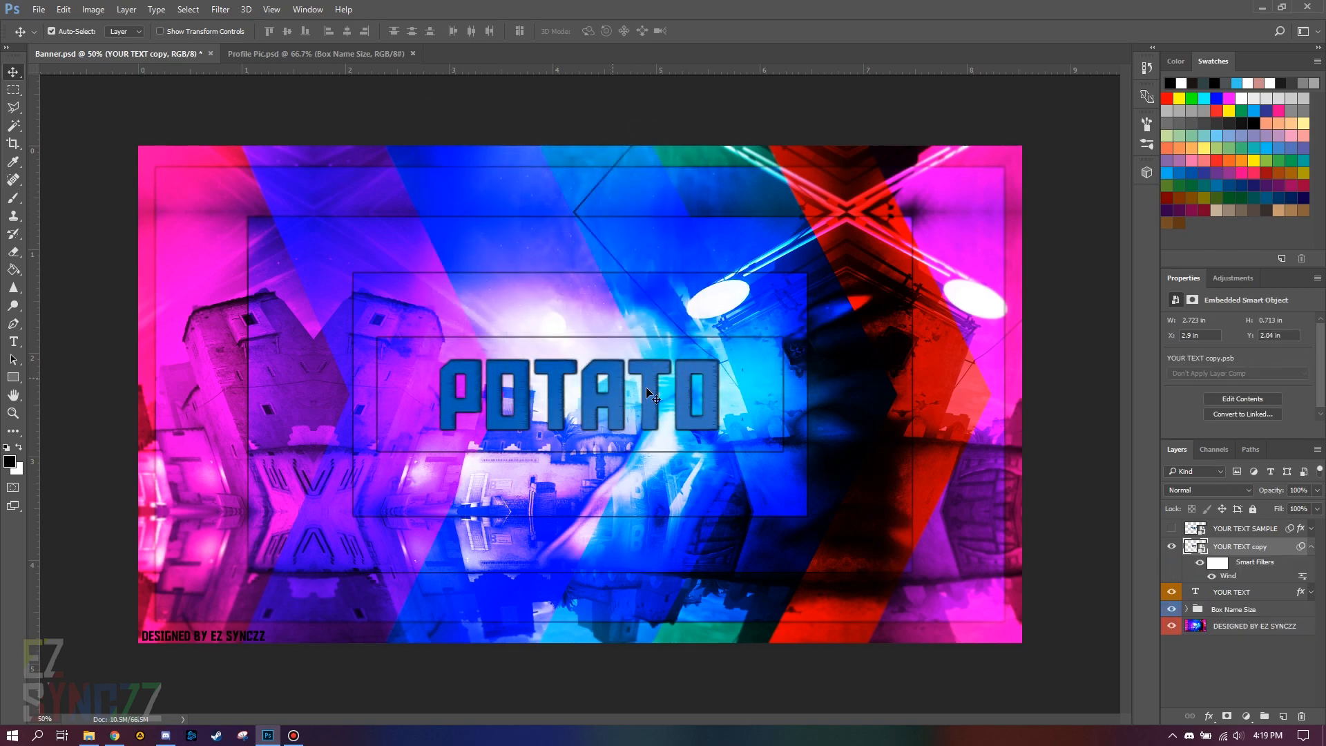
Copy the layer style from YOUR TEXT SAMPLE and paste it onto the YOUR TEXT copy layer.
click(1259, 530)
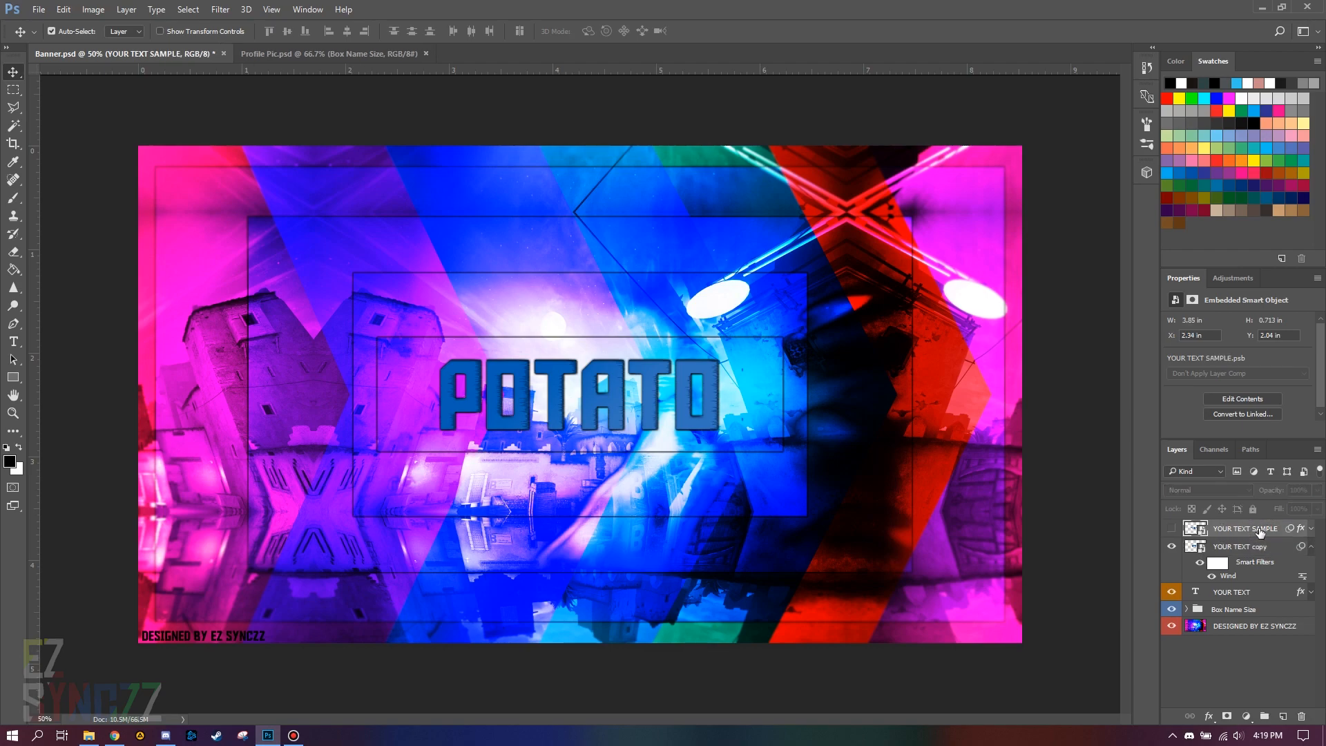
right_click(1261, 528)
click(1132, 438)
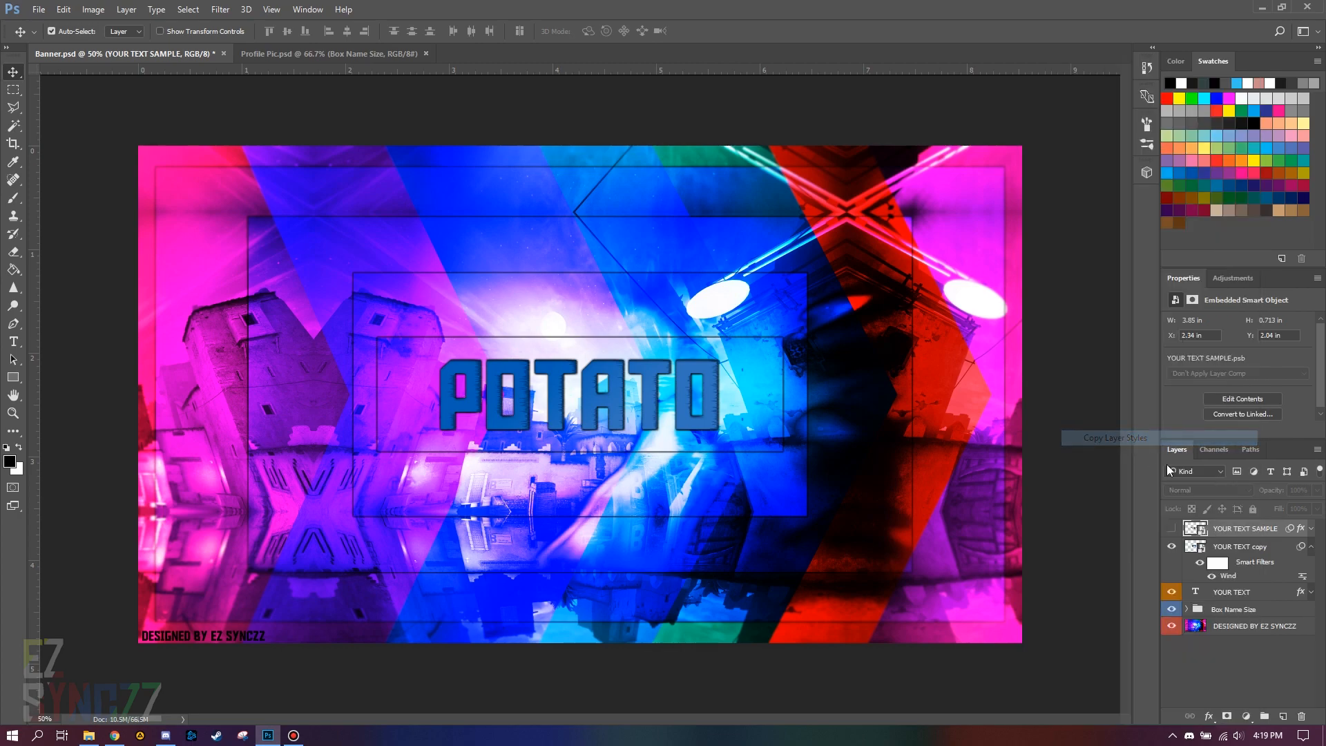
click(1257, 551)
right_click(1255, 548)
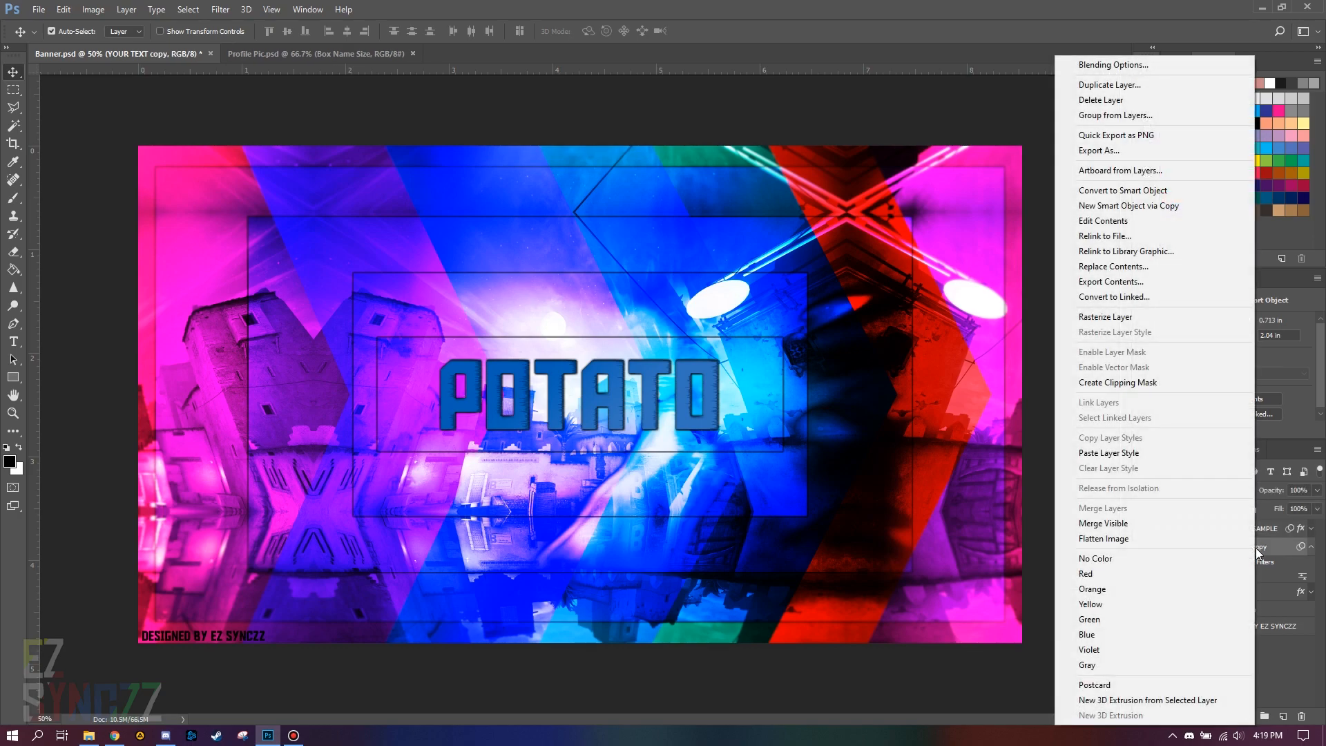
click(1128, 454)
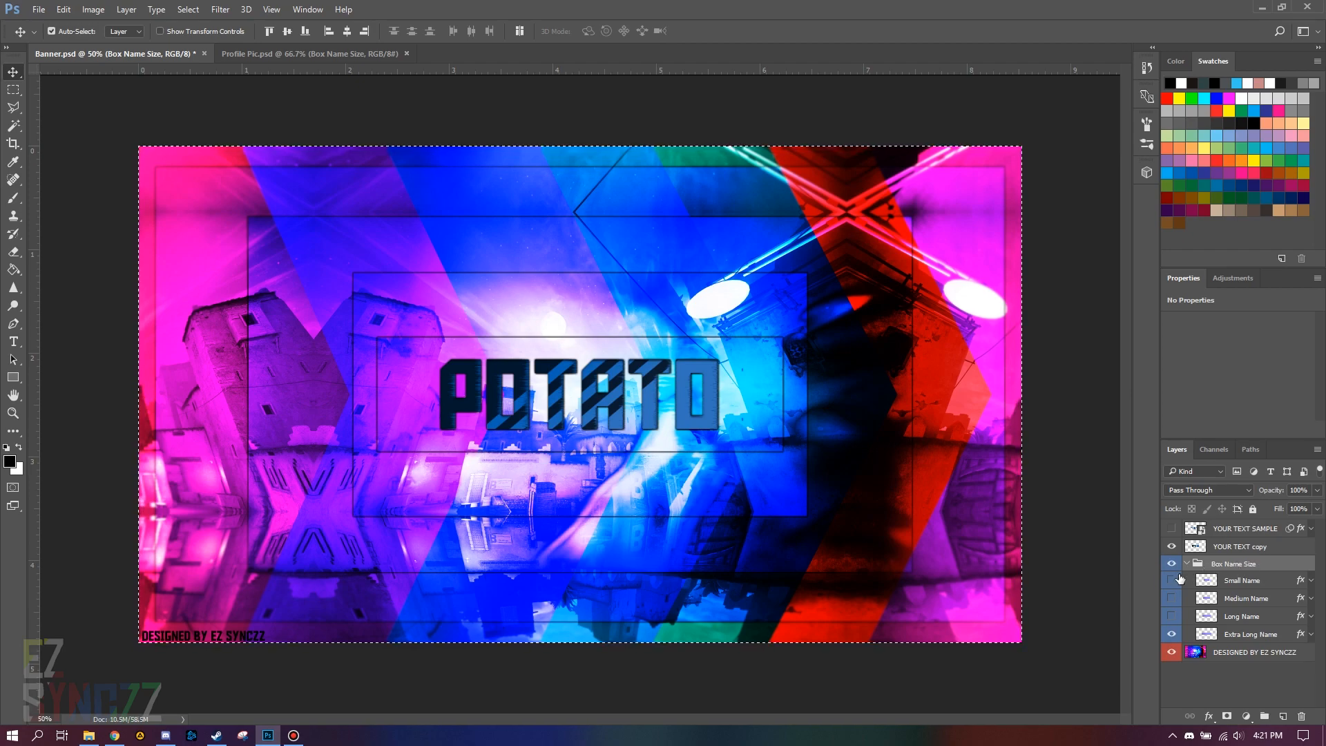
In the Box Name Size group, hide the Extra Long Name box and show the Medium Name box.
click(1186, 565)
click(1186, 564)
click(1171, 616)
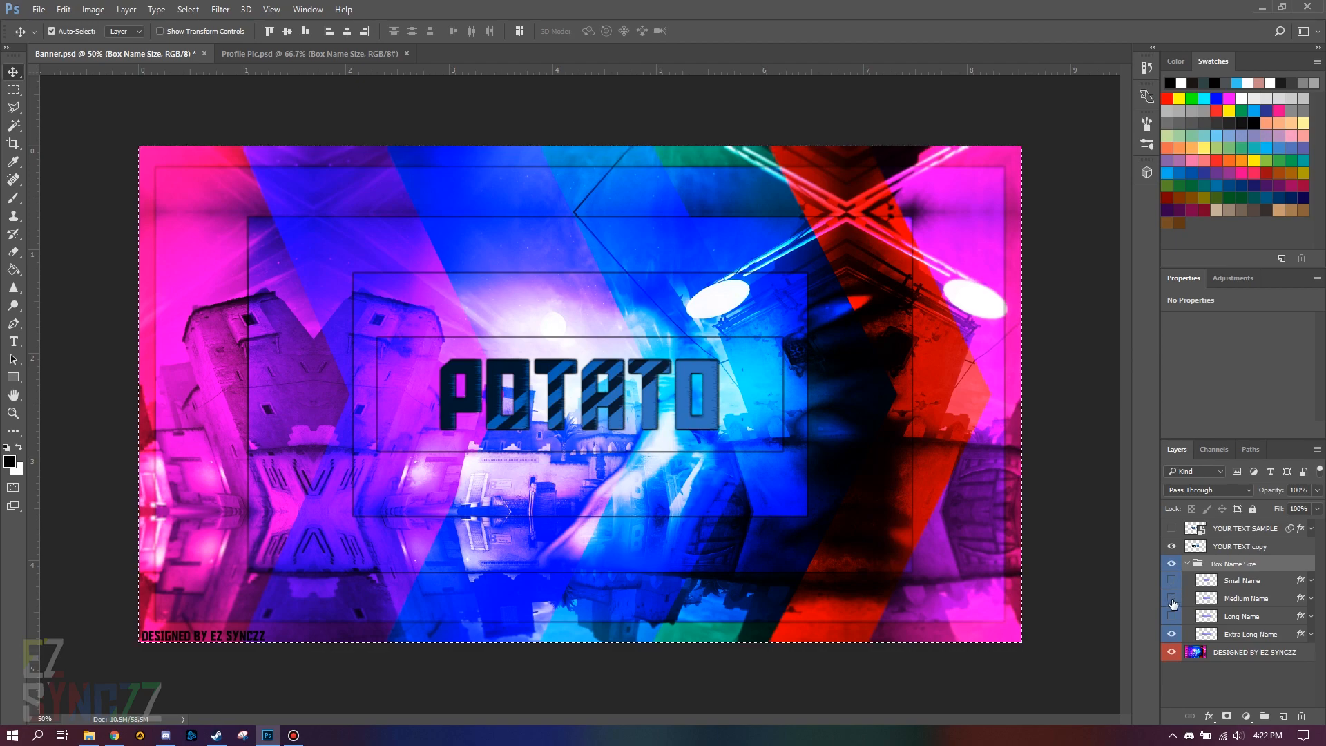
click(1172, 633)
click(1170, 598)
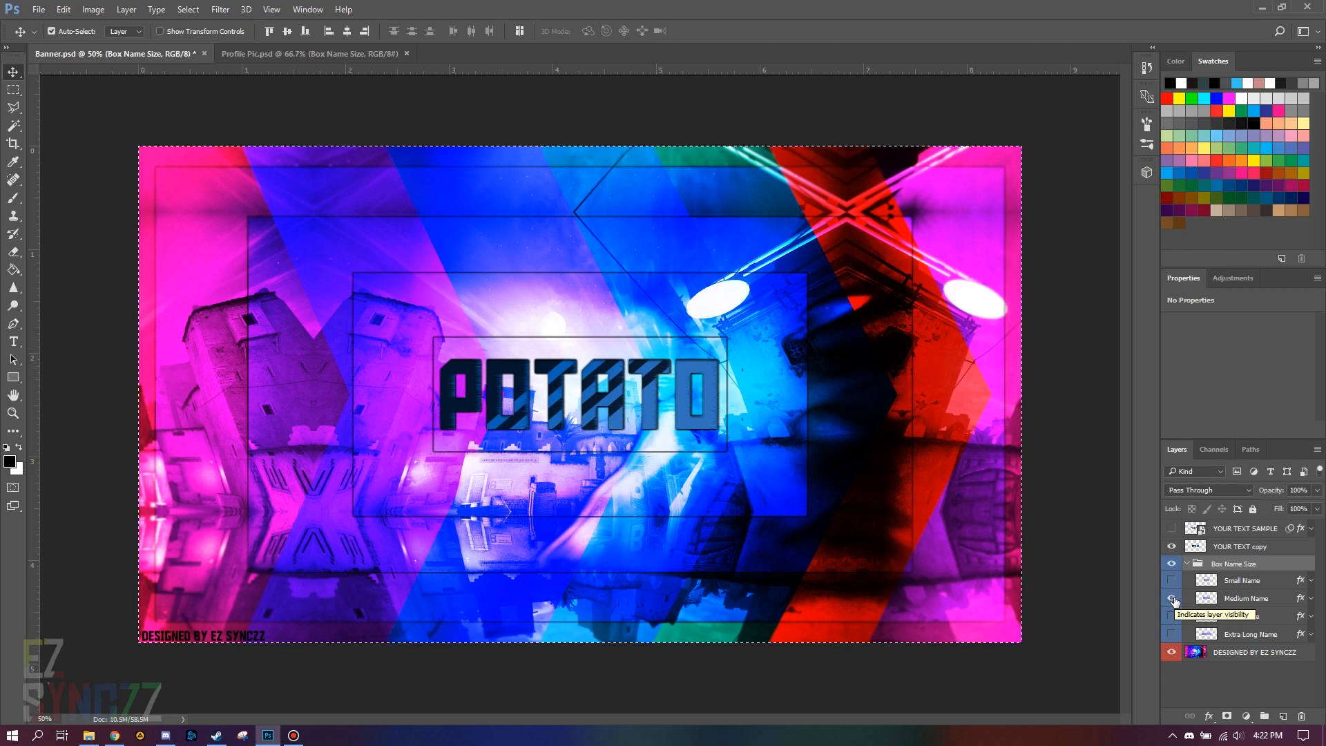
Deselect the canvas and stretch the Medium Name box on both sides to about 3.49 in wide.
click(1276, 601)
key(ctrl+d)
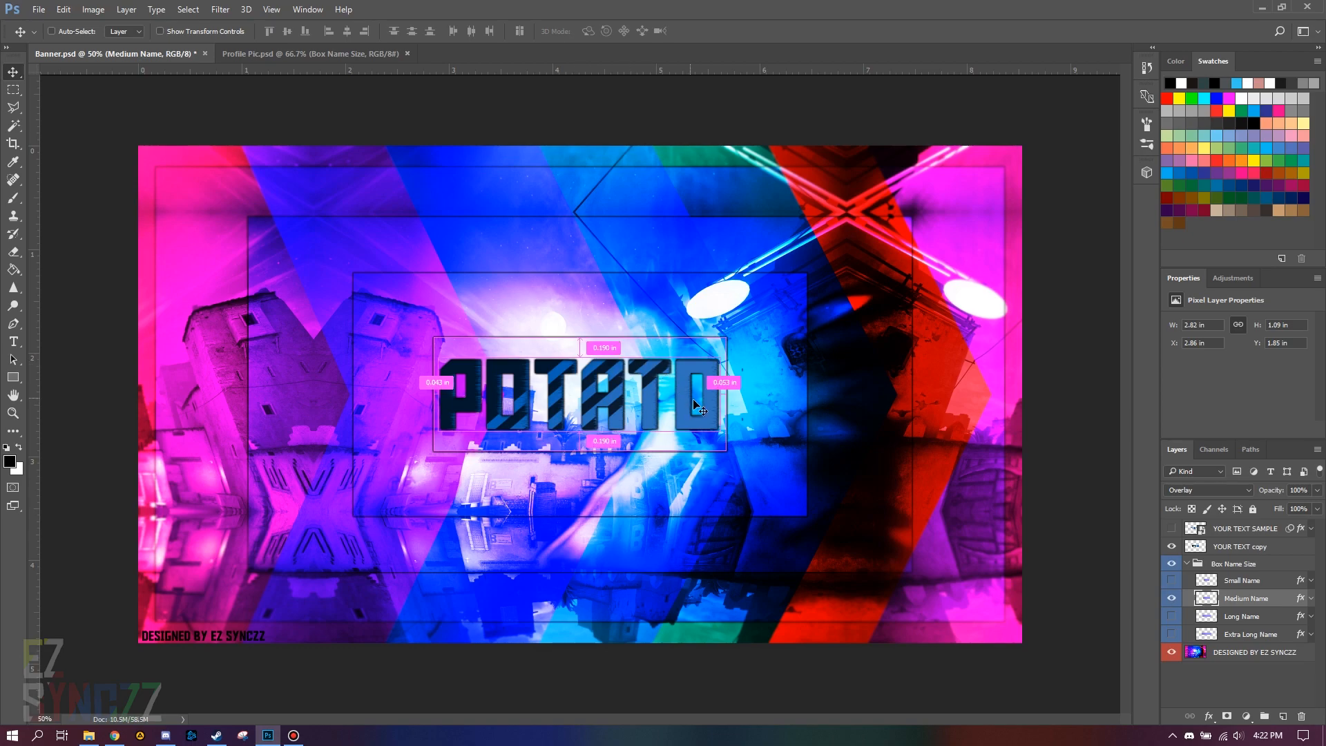
key(ctrl+t)
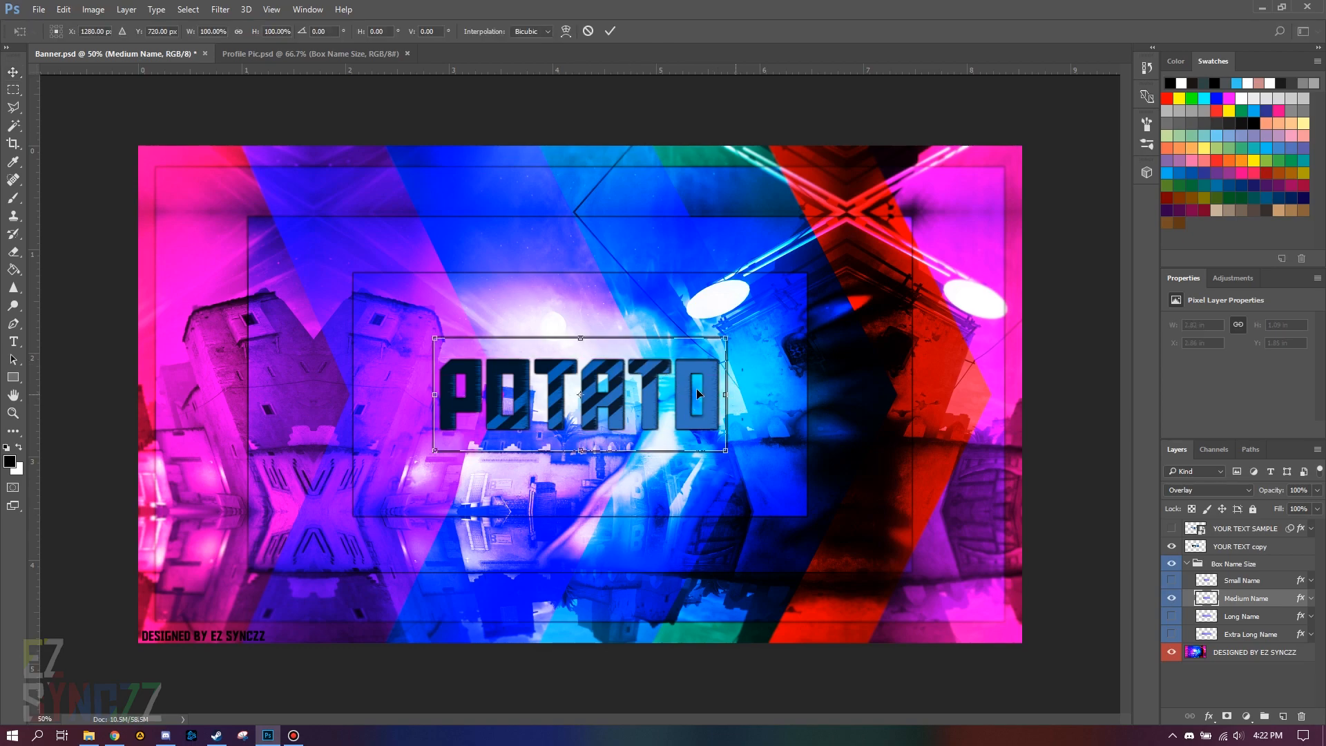
drag(436, 395, 391, 395)
mouse_move(725, 395)
mouse_down()
mouse_move(776, 395)
mouse_move(751, 395)
mouse_up()
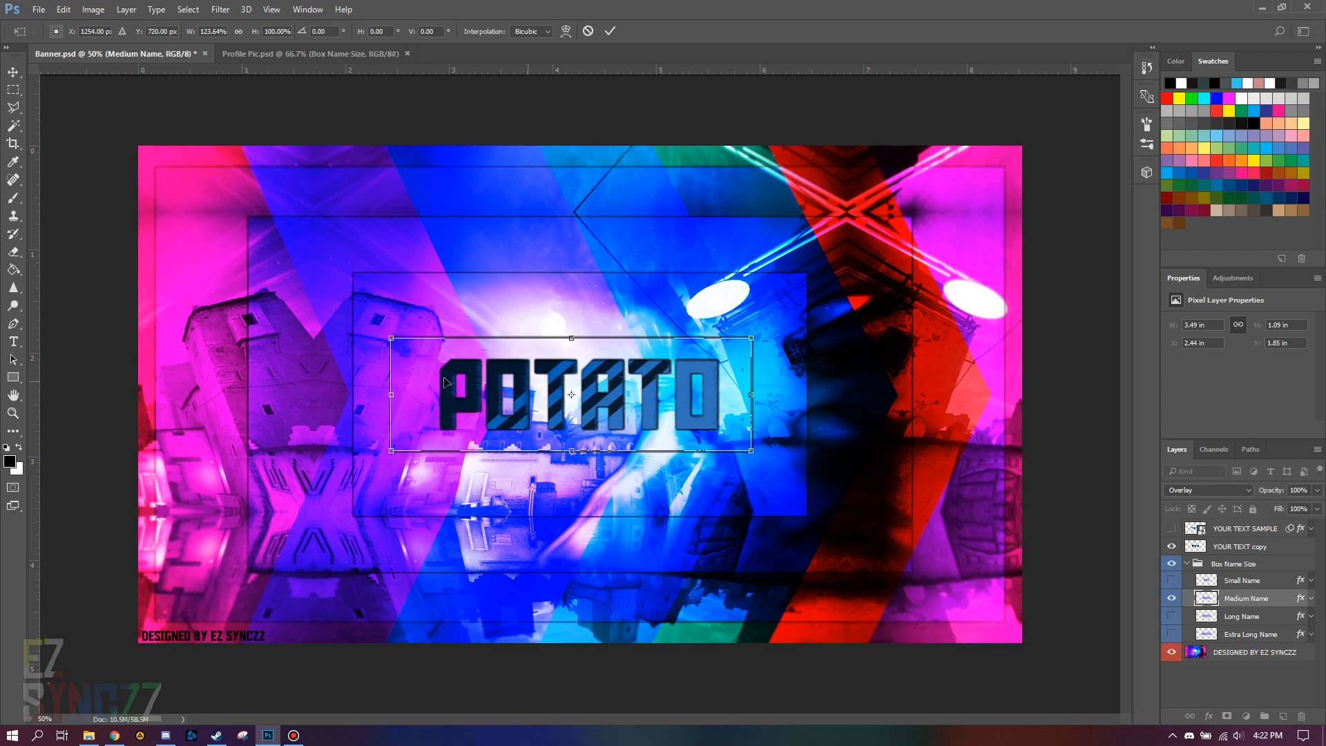
click(610, 32)
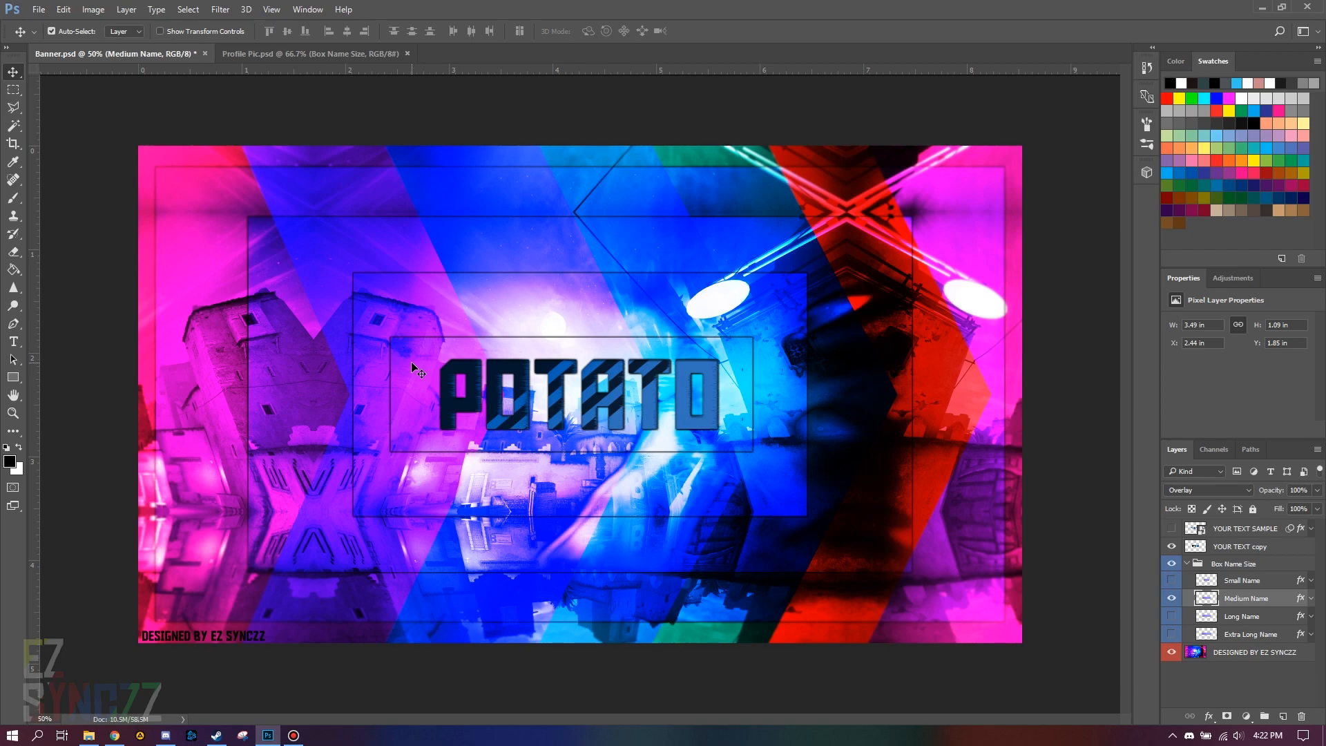
Centre the Medium Name box horizontally on the whole canvas, deselect, and hide the box.
key(ctrl)
key(ctrl+a)
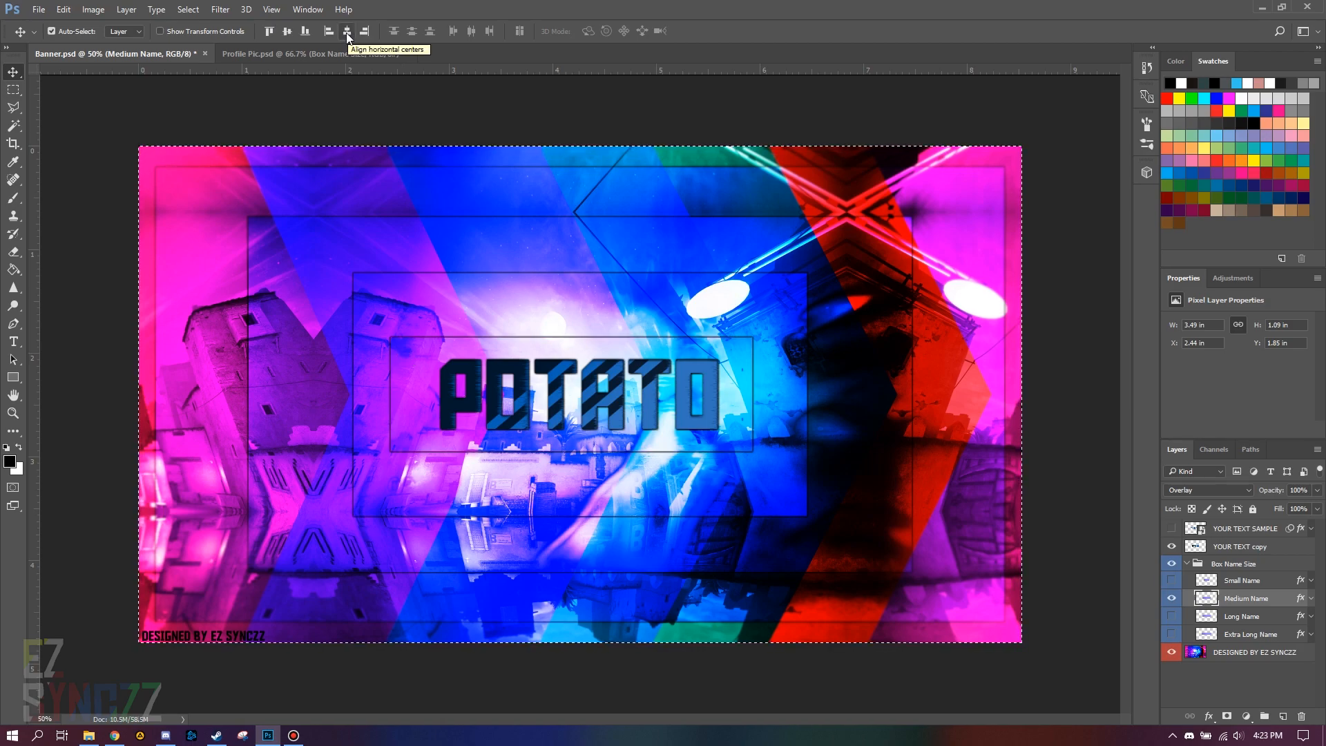
click(347, 32)
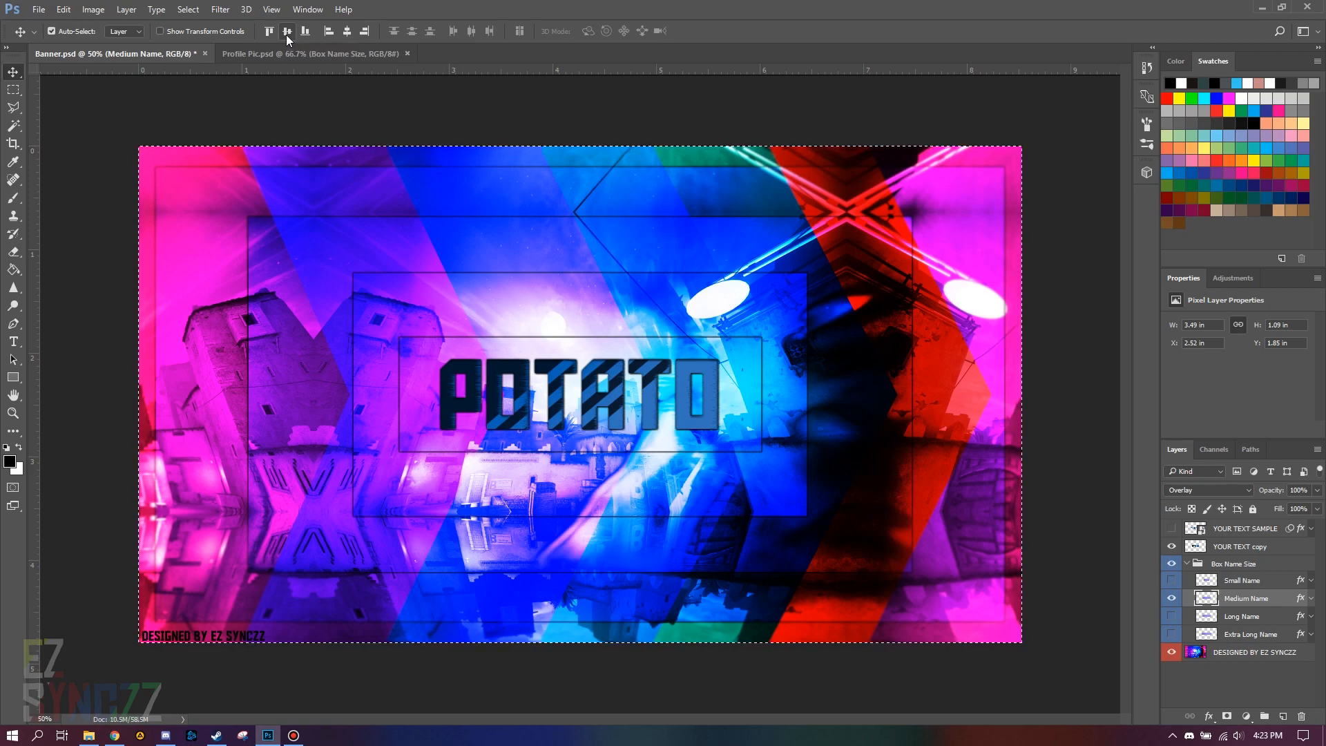
key(ctrl+d)
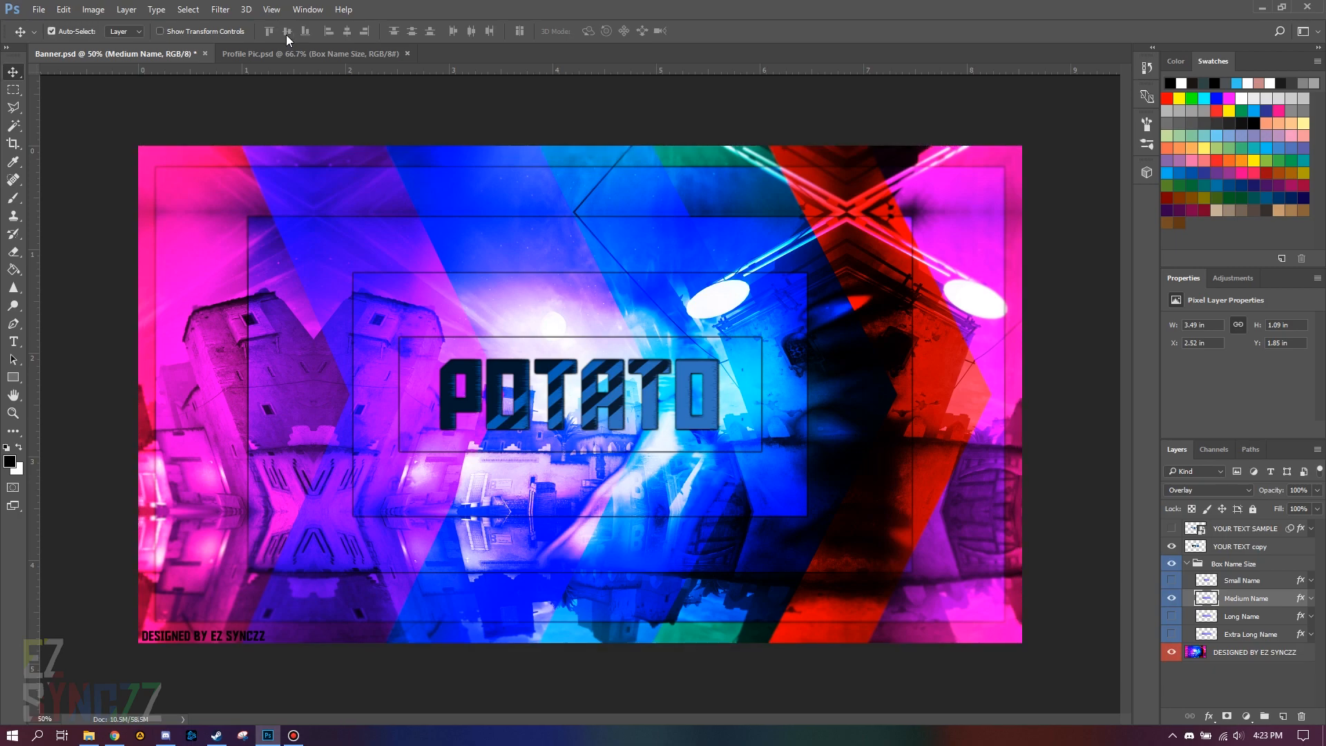
click(1172, 599)
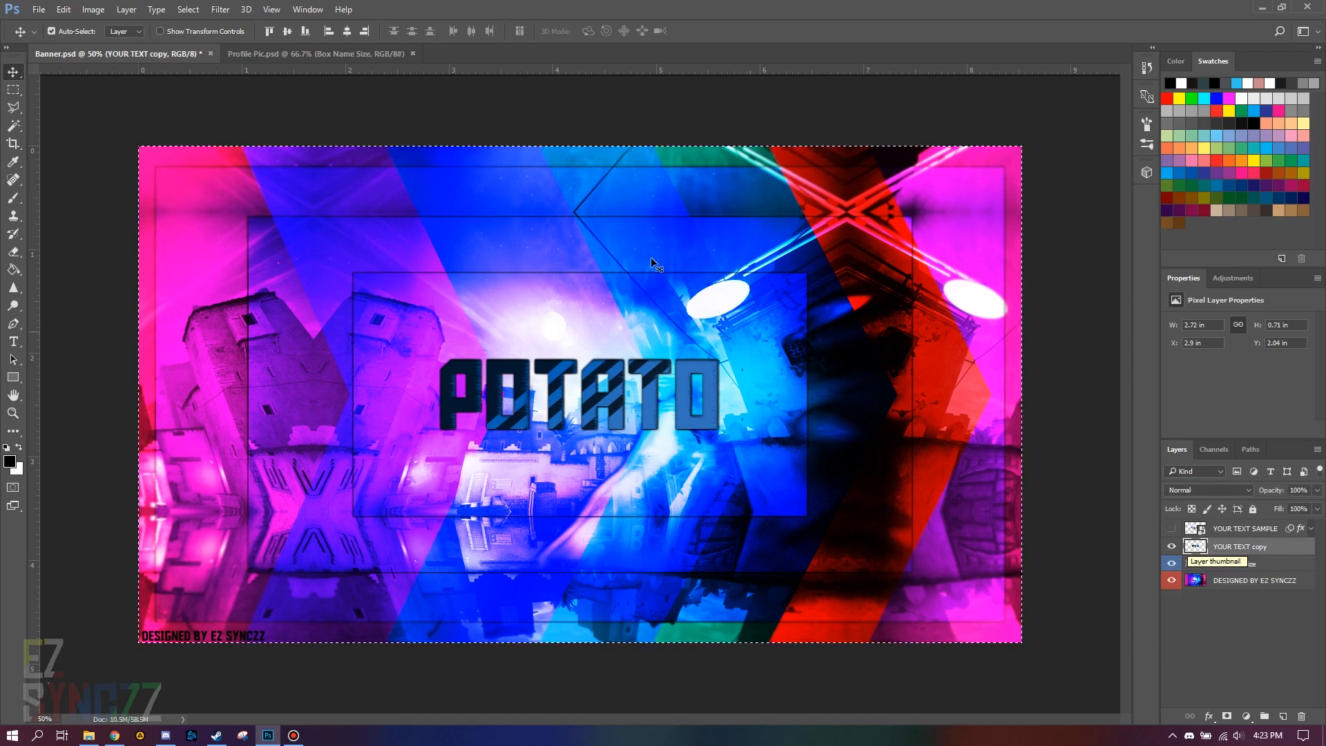
Paste the styled POTATO text from the banner into the Profile Pic.psd document.
click(302, 56)
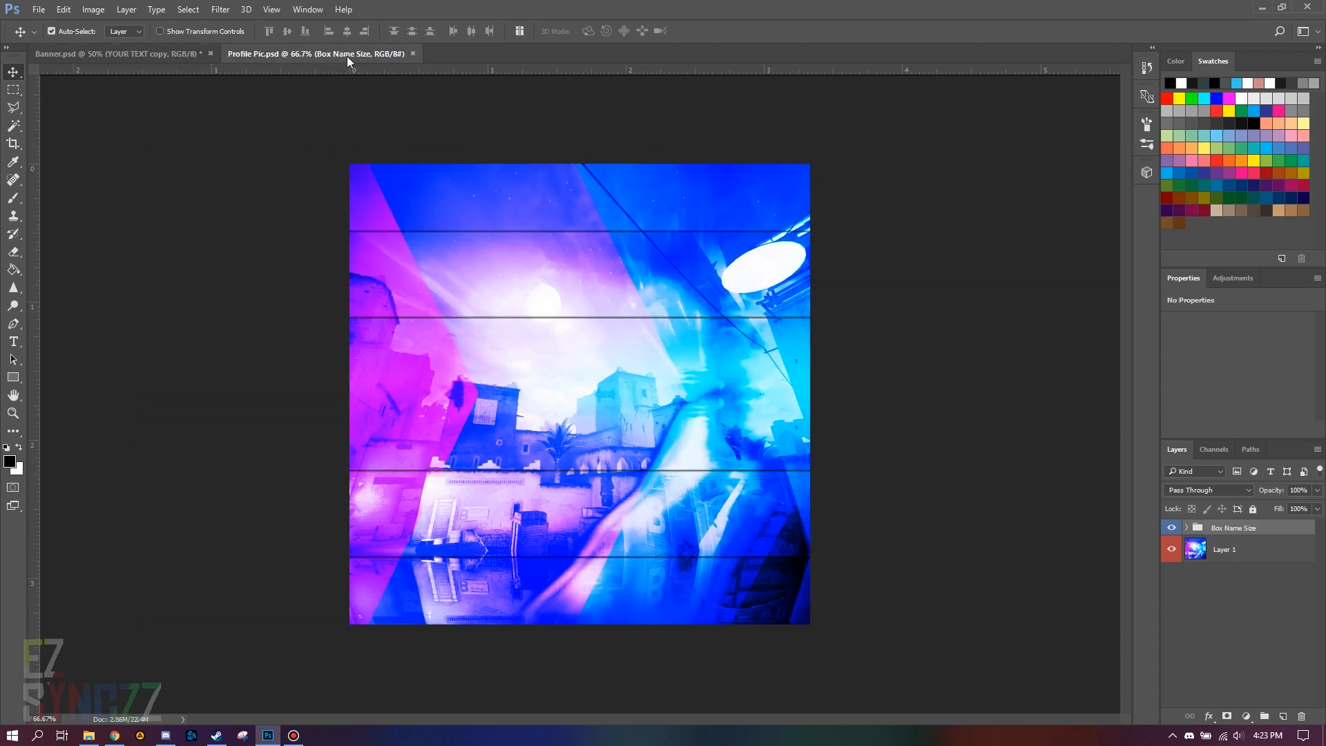
key(ctrl)
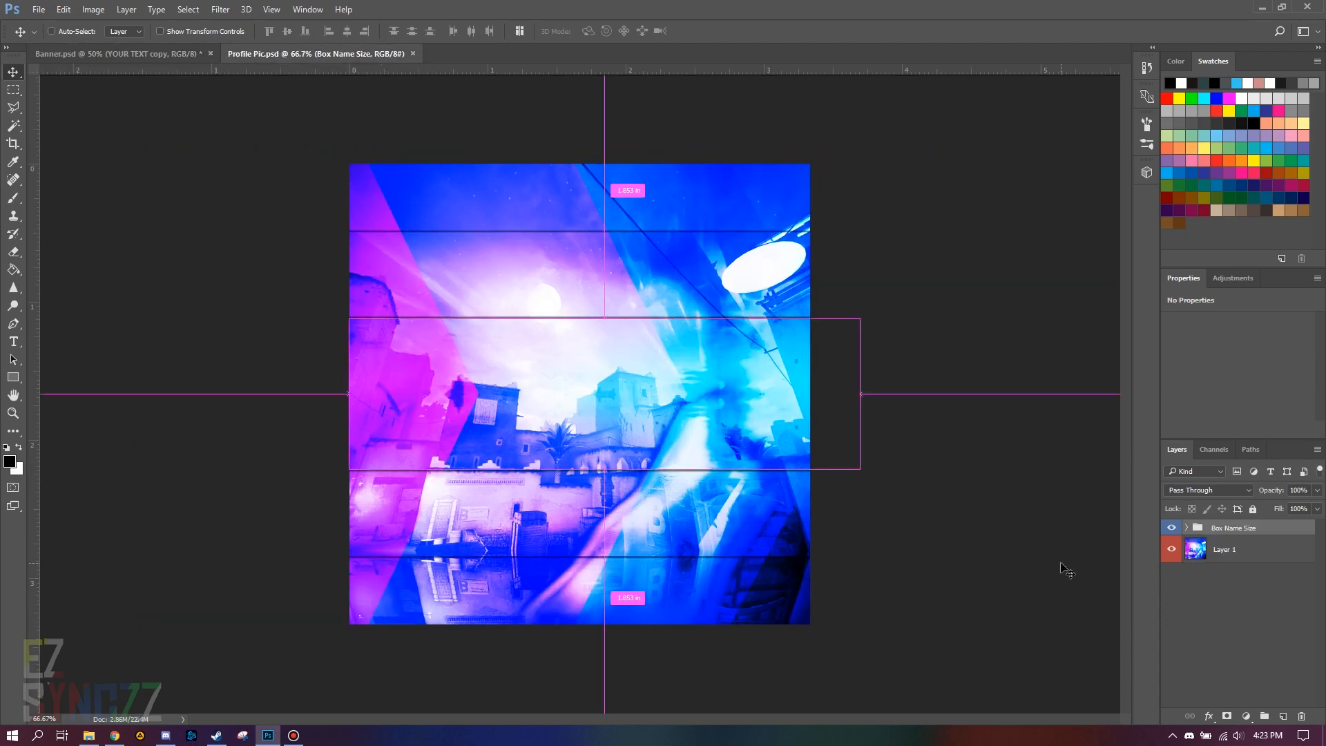
drag(1066, 569, 1057, 562)
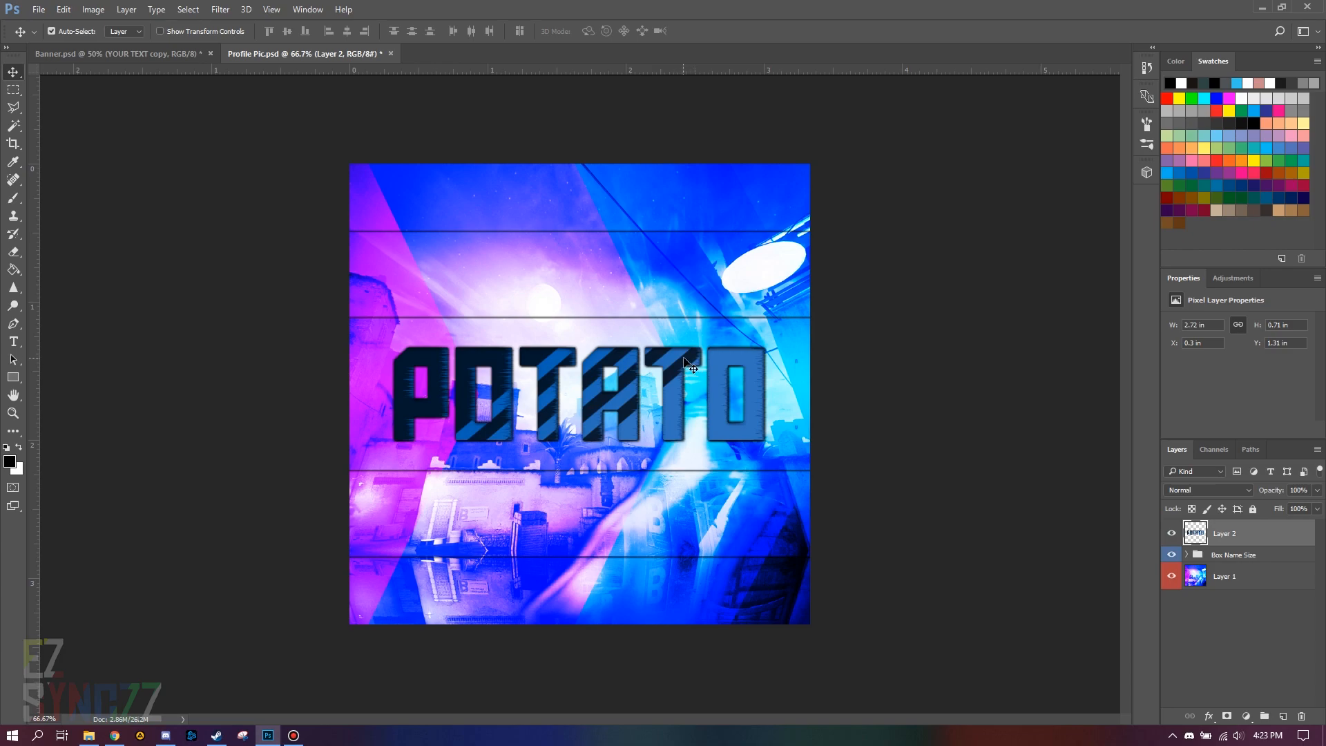
Centre the pasted POTATO text horizontally on the profile picture canvas and deselect.
key(ctrl+a)
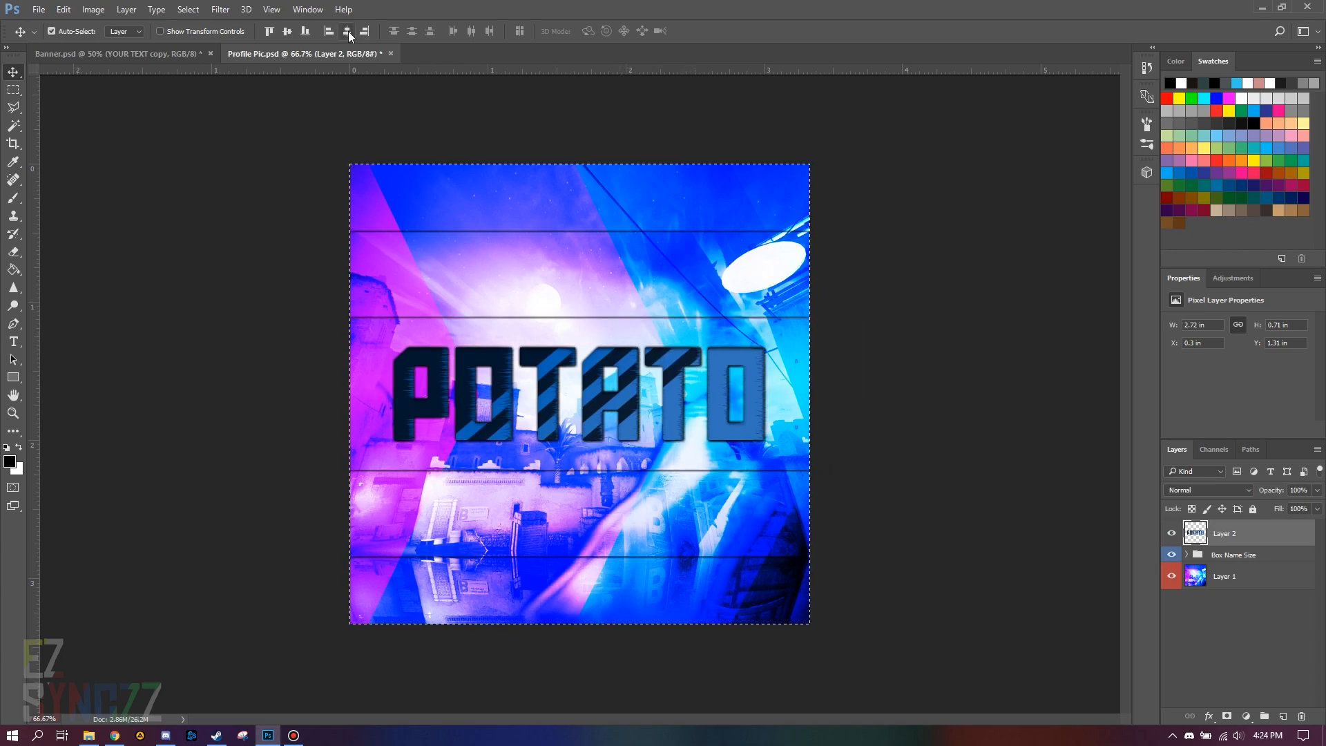
click(347, 32)
key(ctrl)
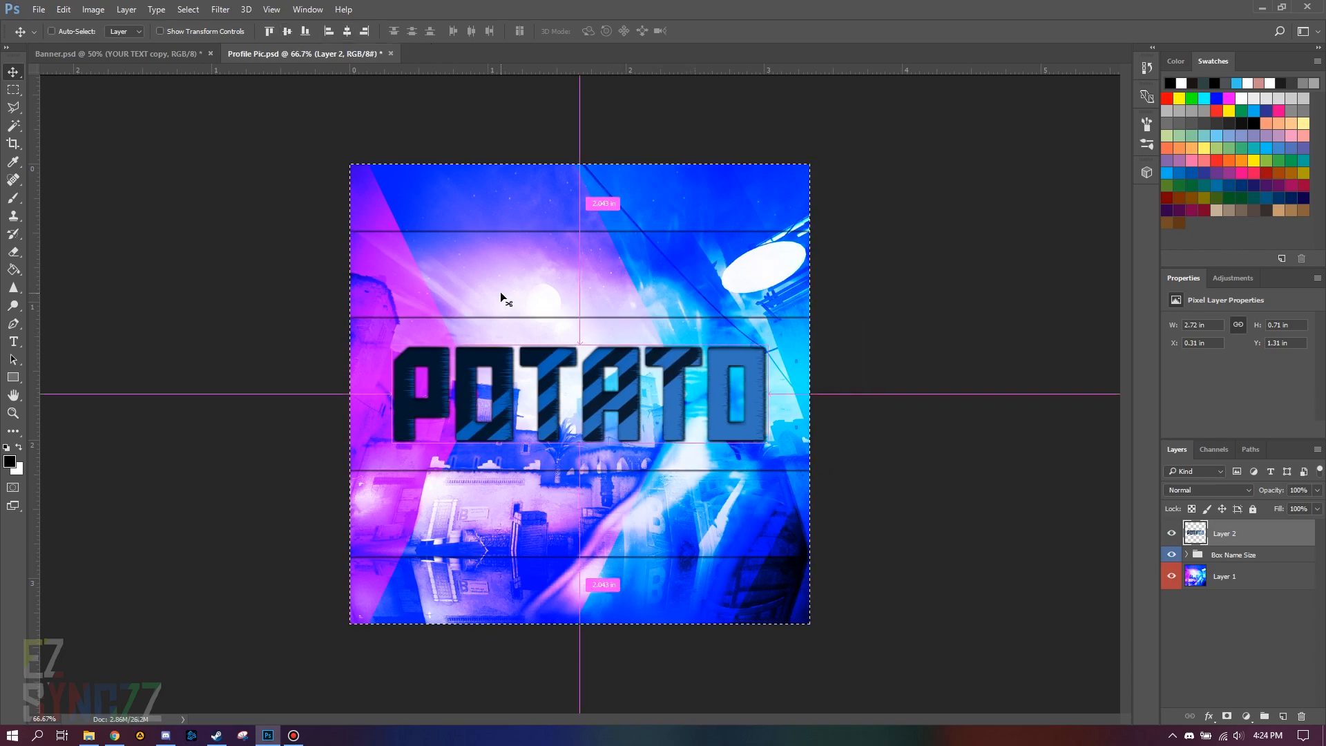
key(ctrl+d)
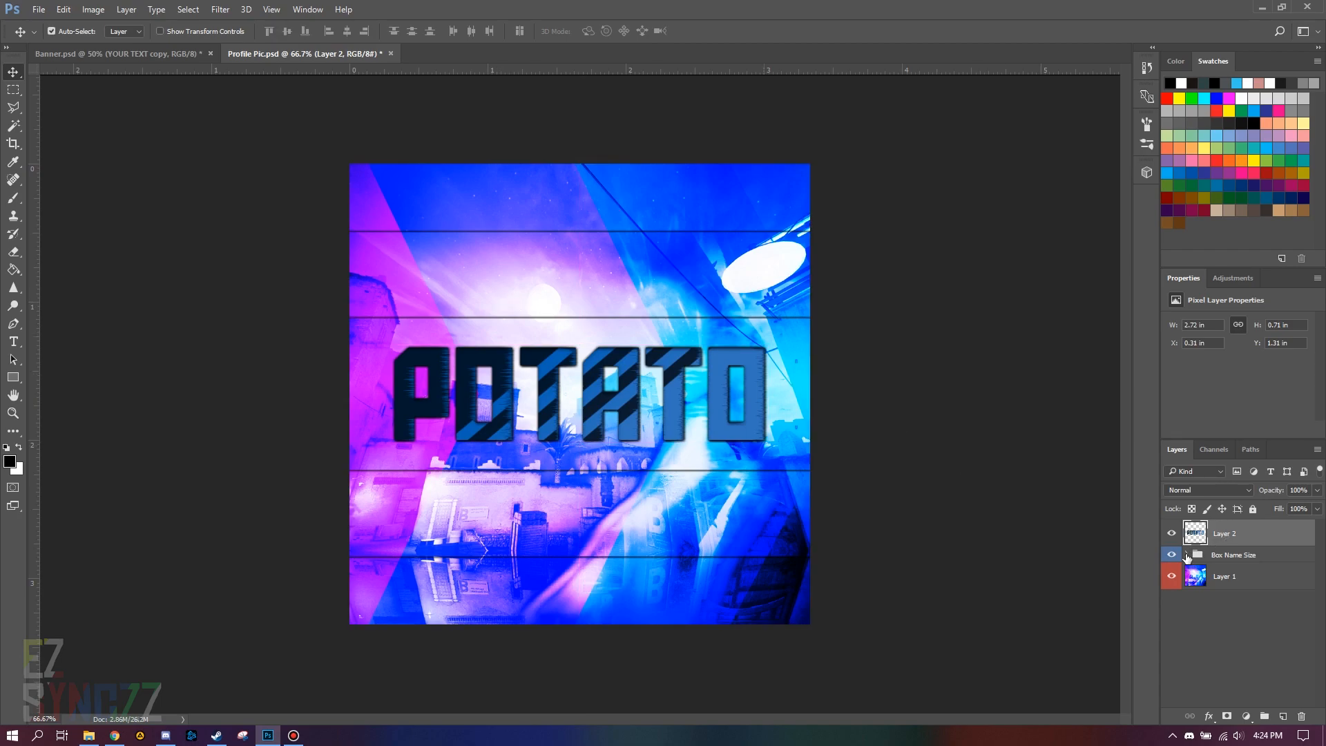
Expand the Box Name Size group and compare the Medium Name box with the Long Name box, keeping Long Name shown.
click(1246, 556)
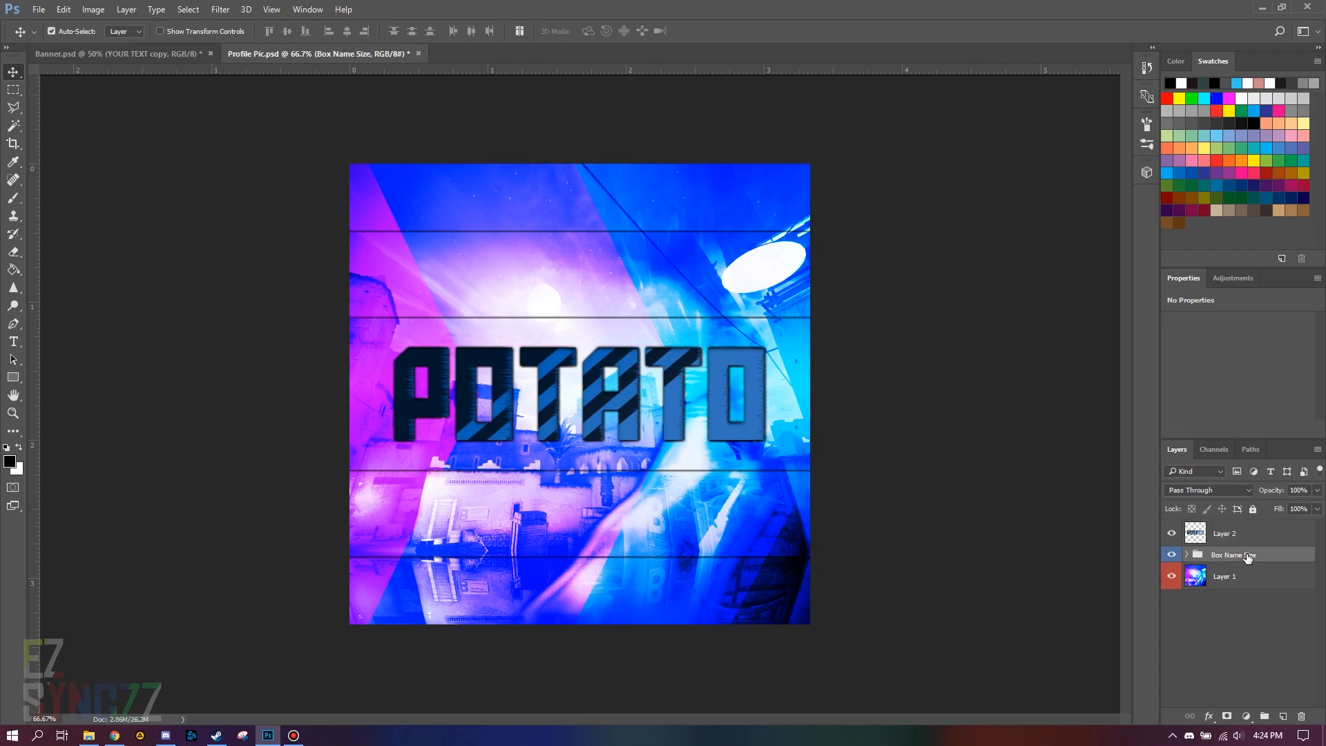
click(1187, 555)
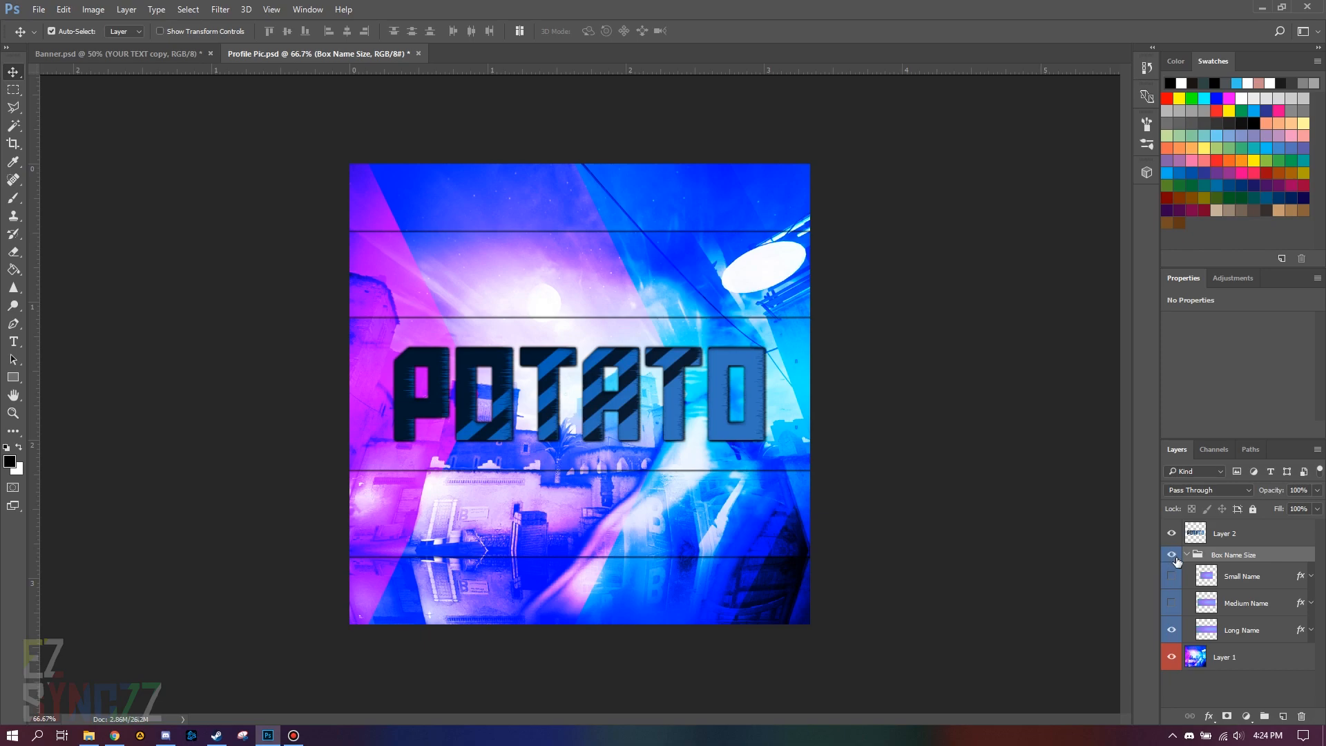
click(1244, 580)
click(1247, 605)
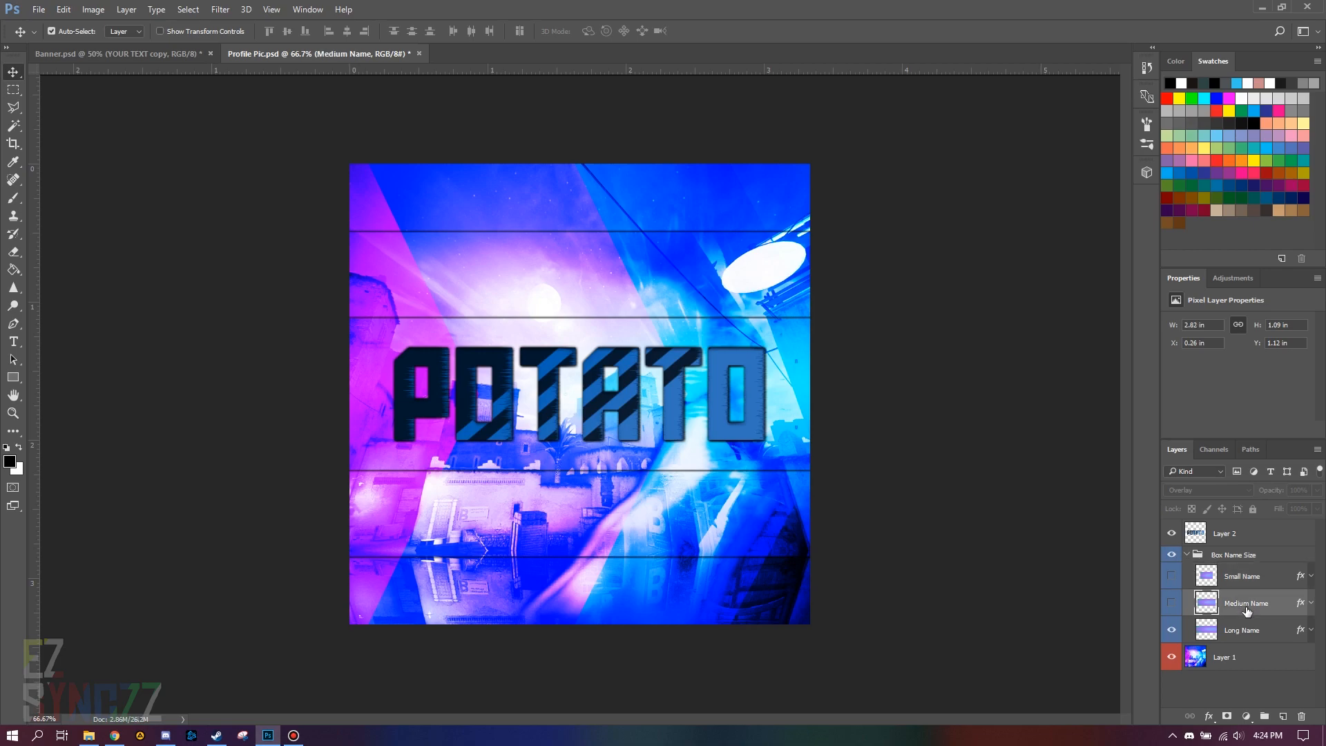
click(1251, 629)
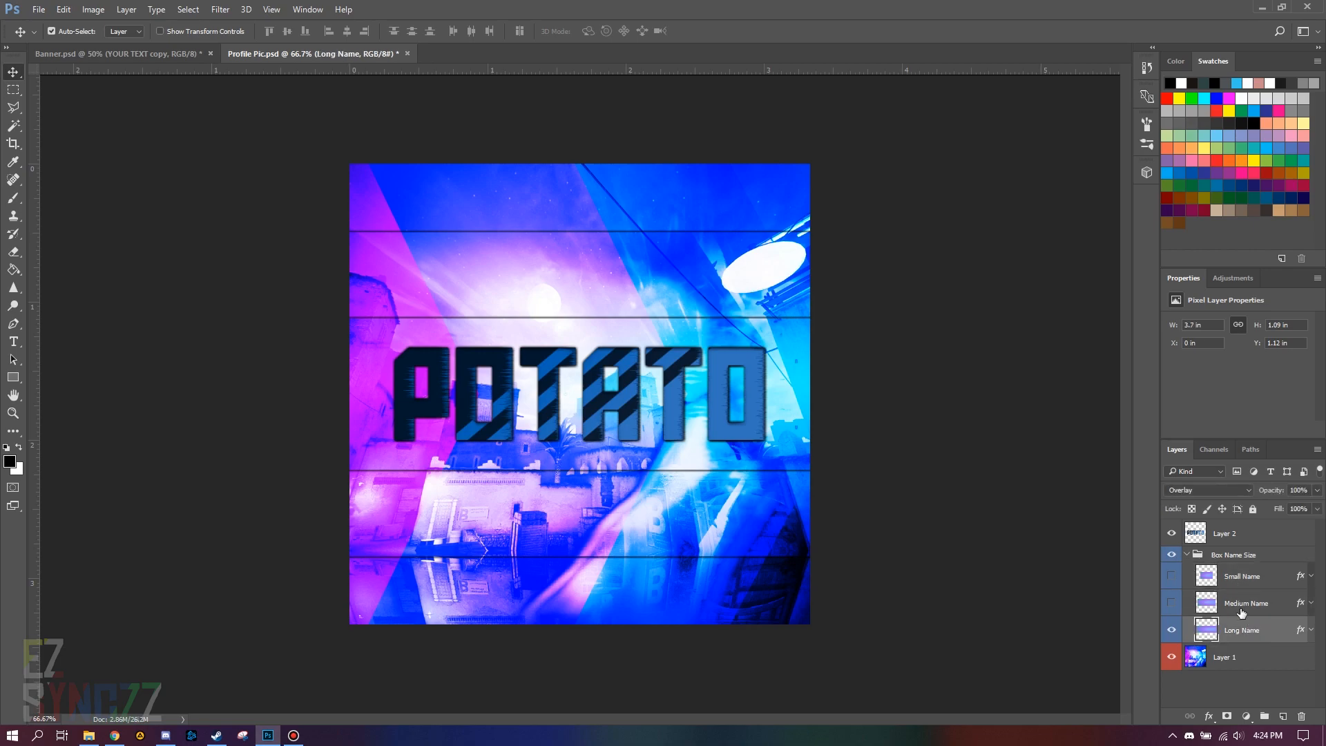
click(1171, 631)
click(1169, 602)
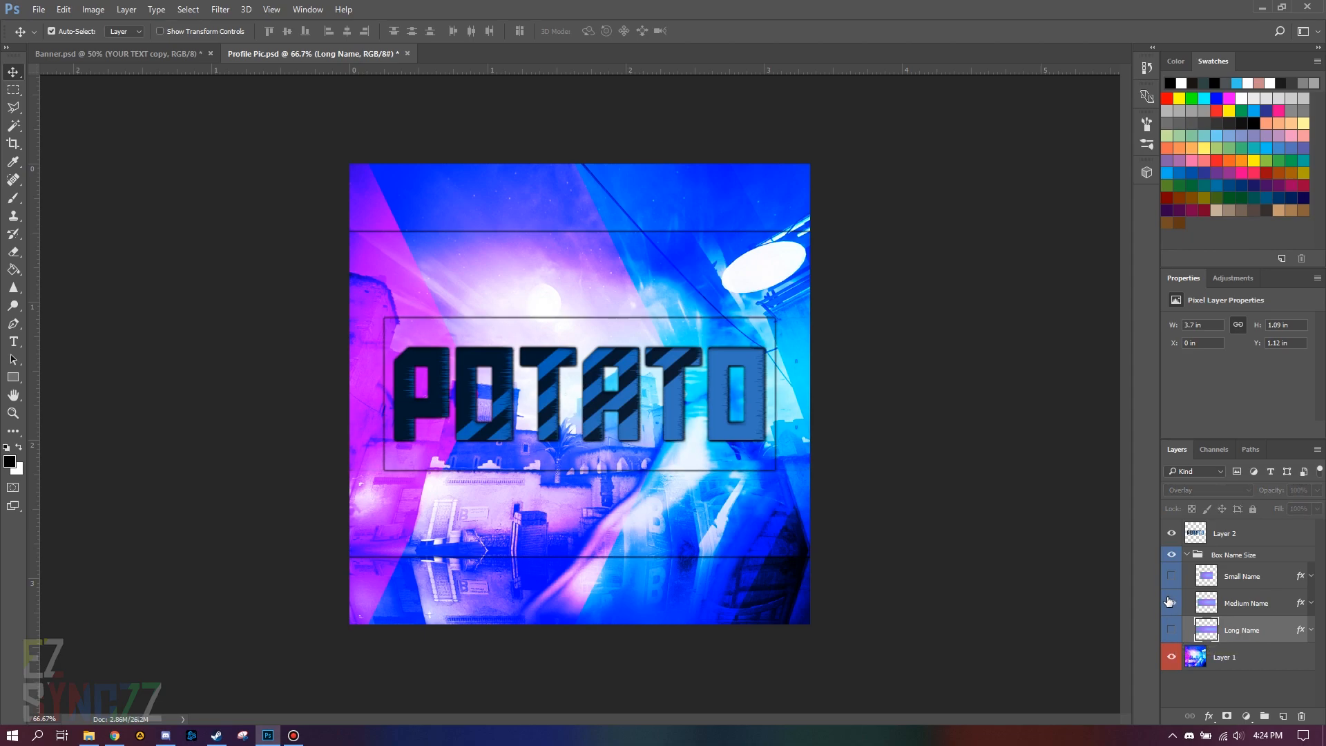
click(1170, 602)
click(1171, 631)
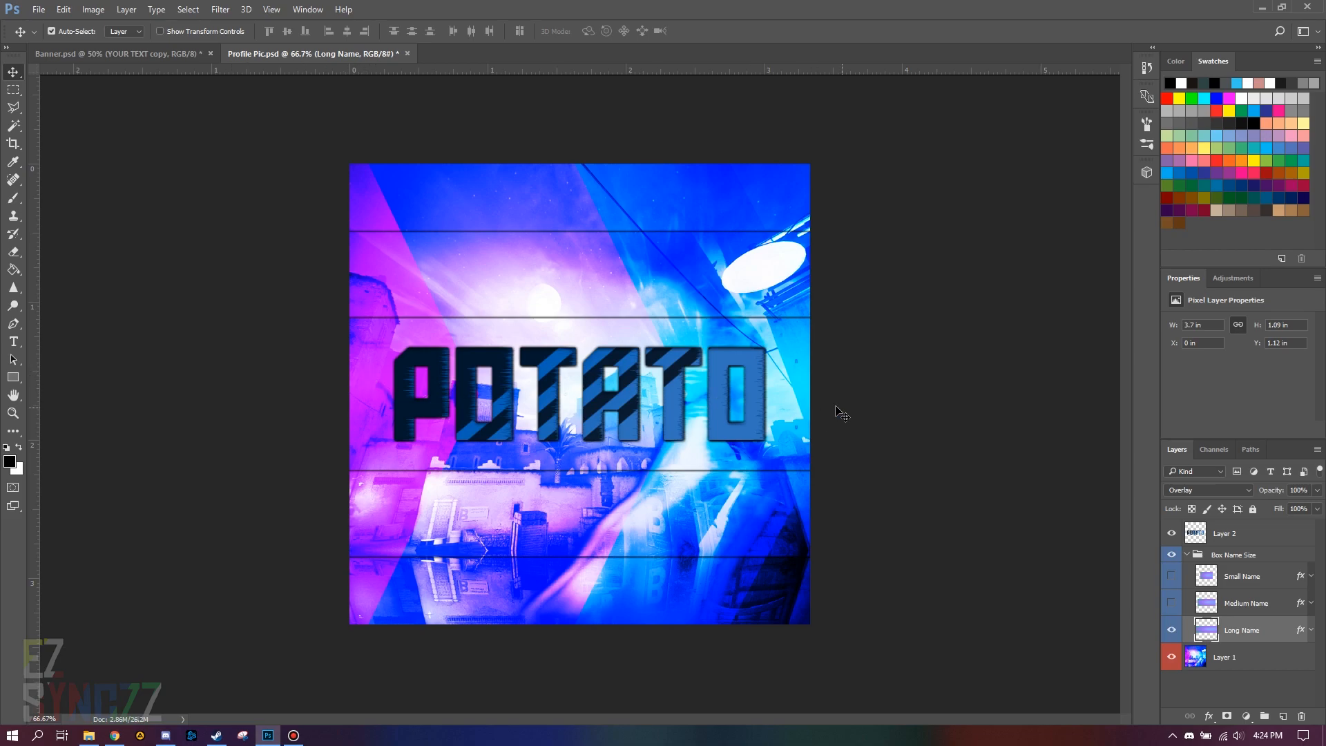
click(1187, 554)
Save the Banner.psd document to the Desktop as the JPEG Banner.jpg with maximum quality 12 and the Baseline ("Standard") format.
click(118, 53)
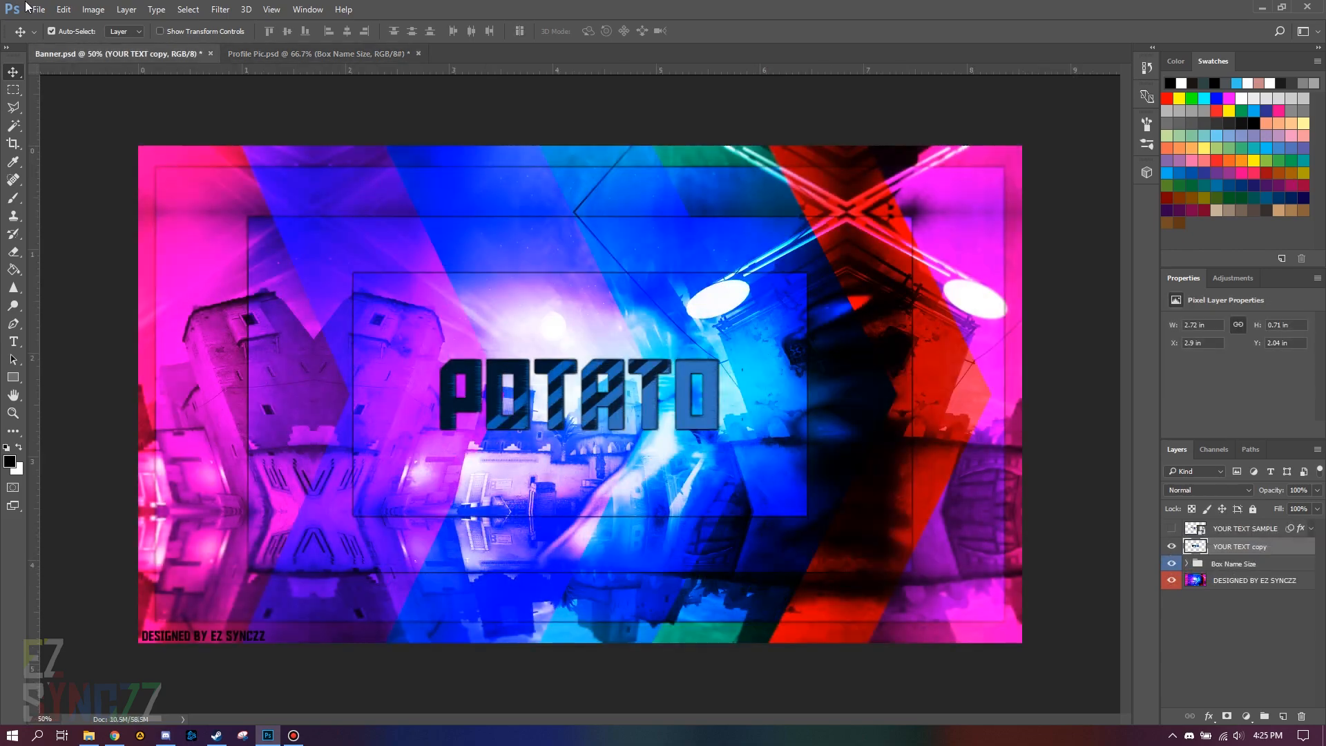
click(37, 11)
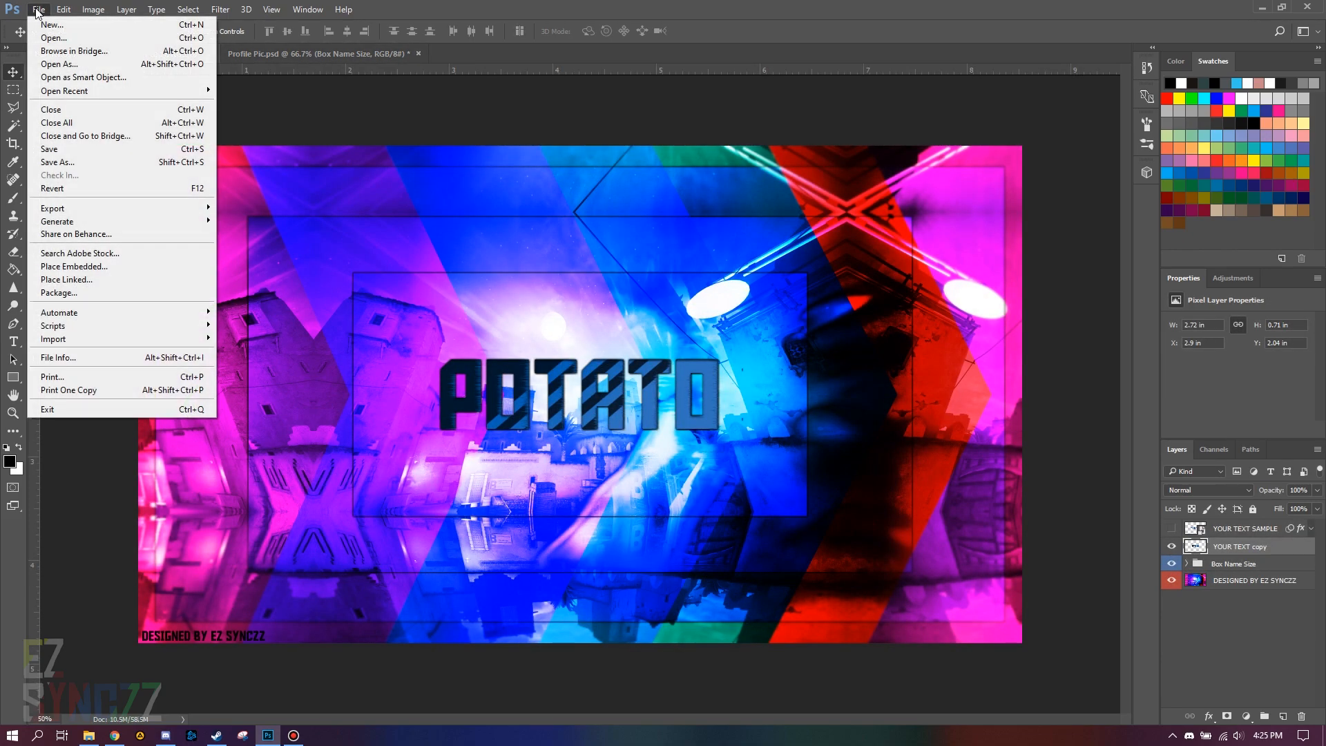
click(73, 162)
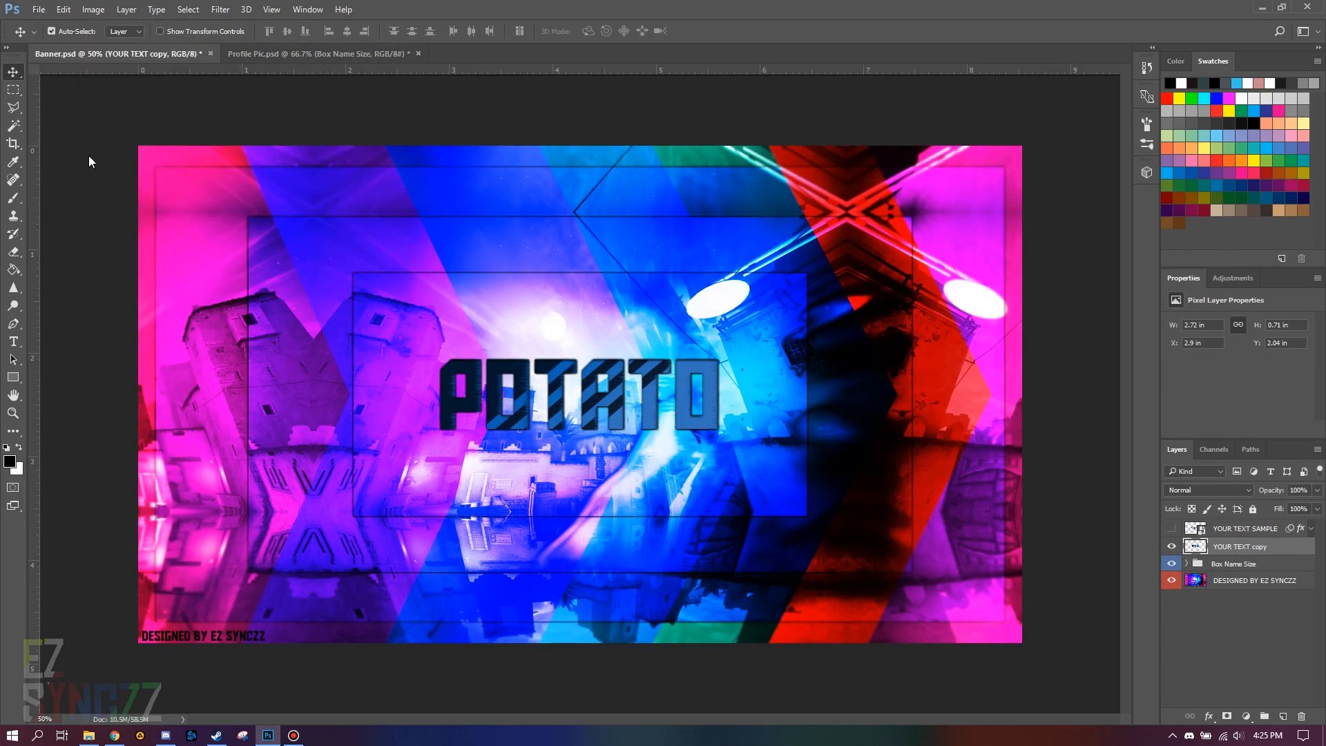
click(239, 279)
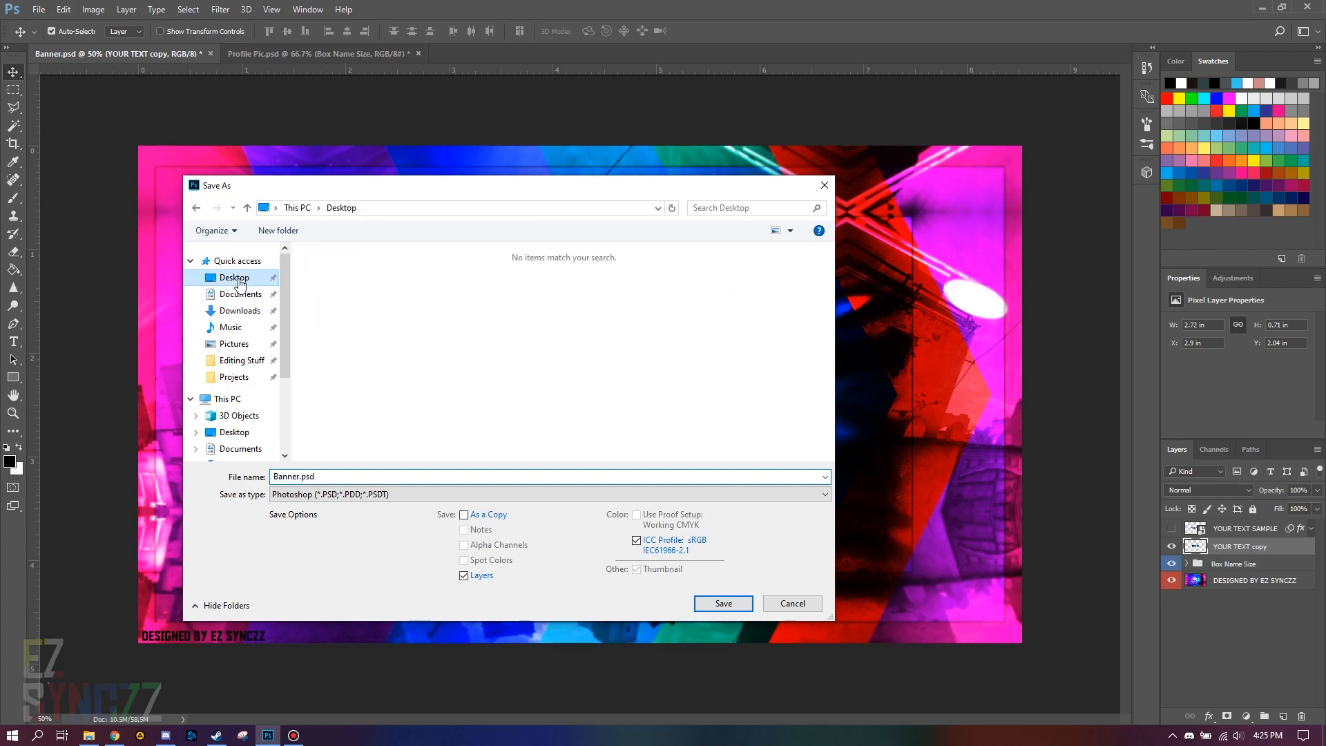
click(319, 494)
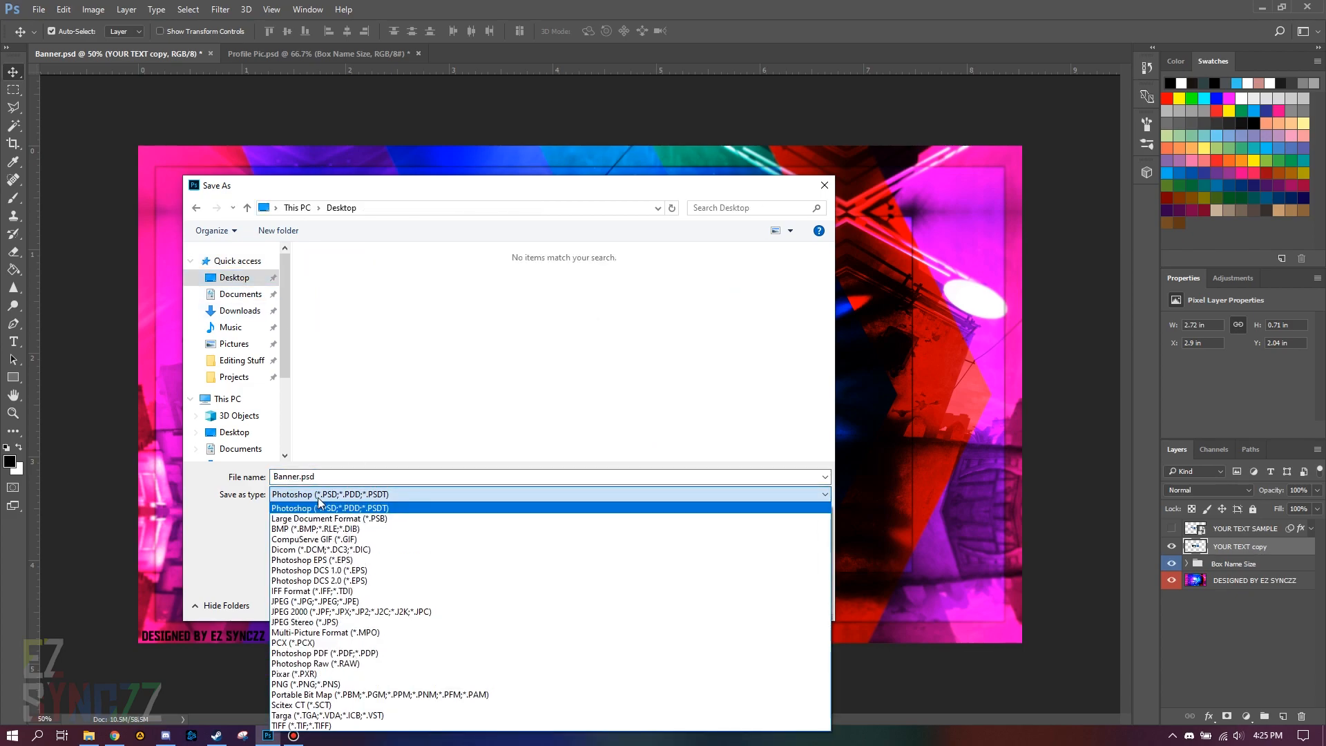
click(311, 601)
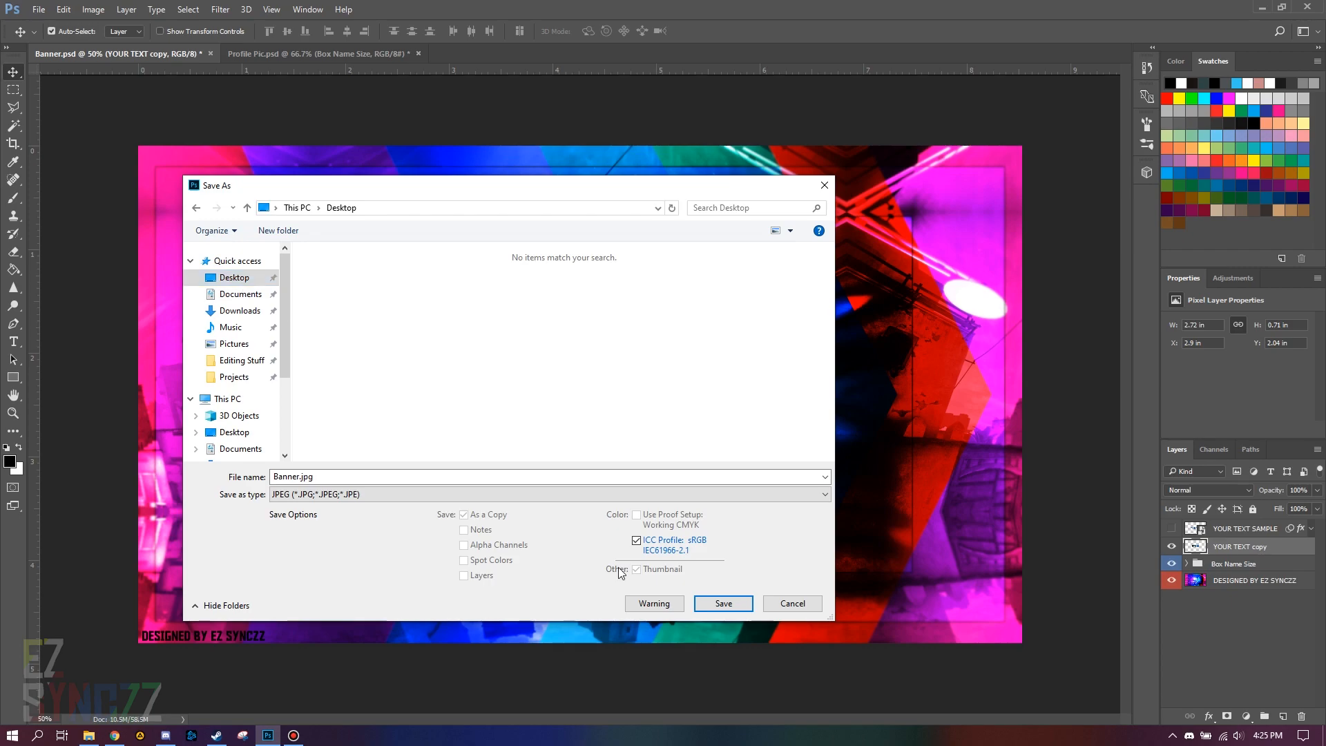
click(699, 606)
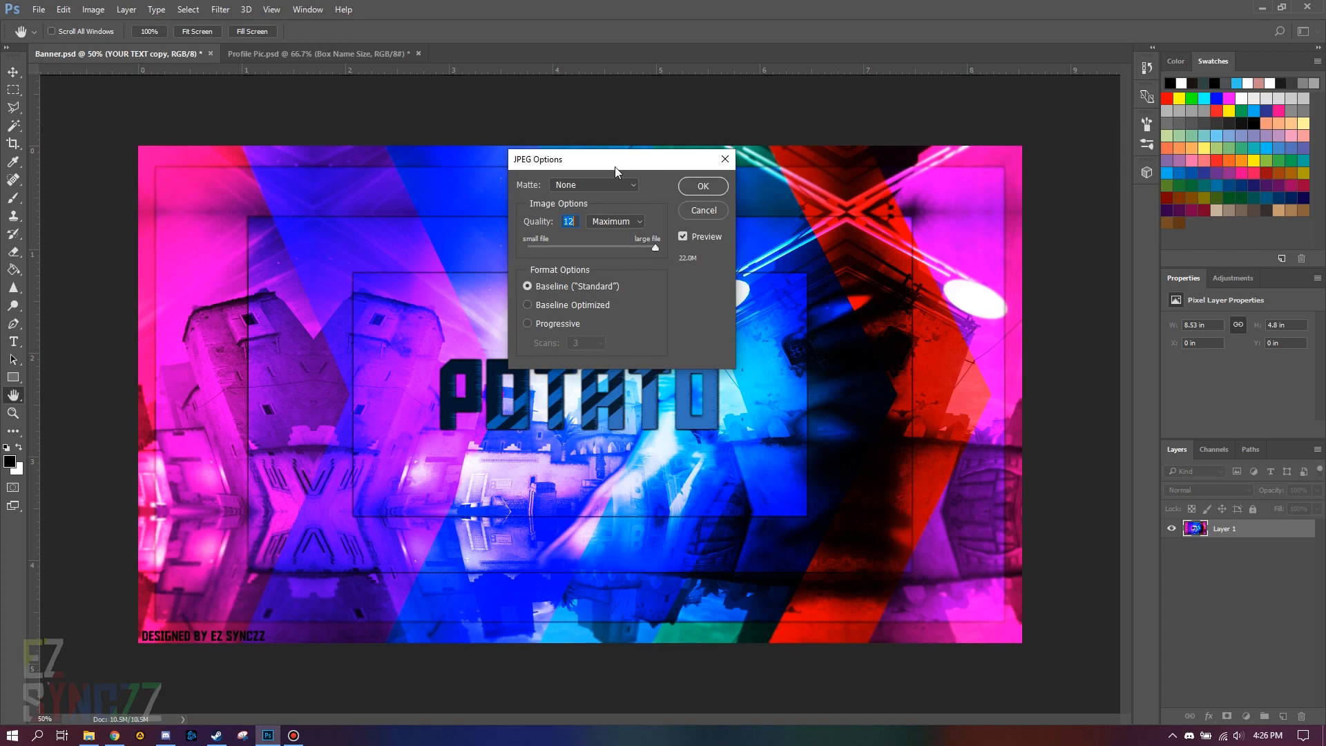
click(701, 187)
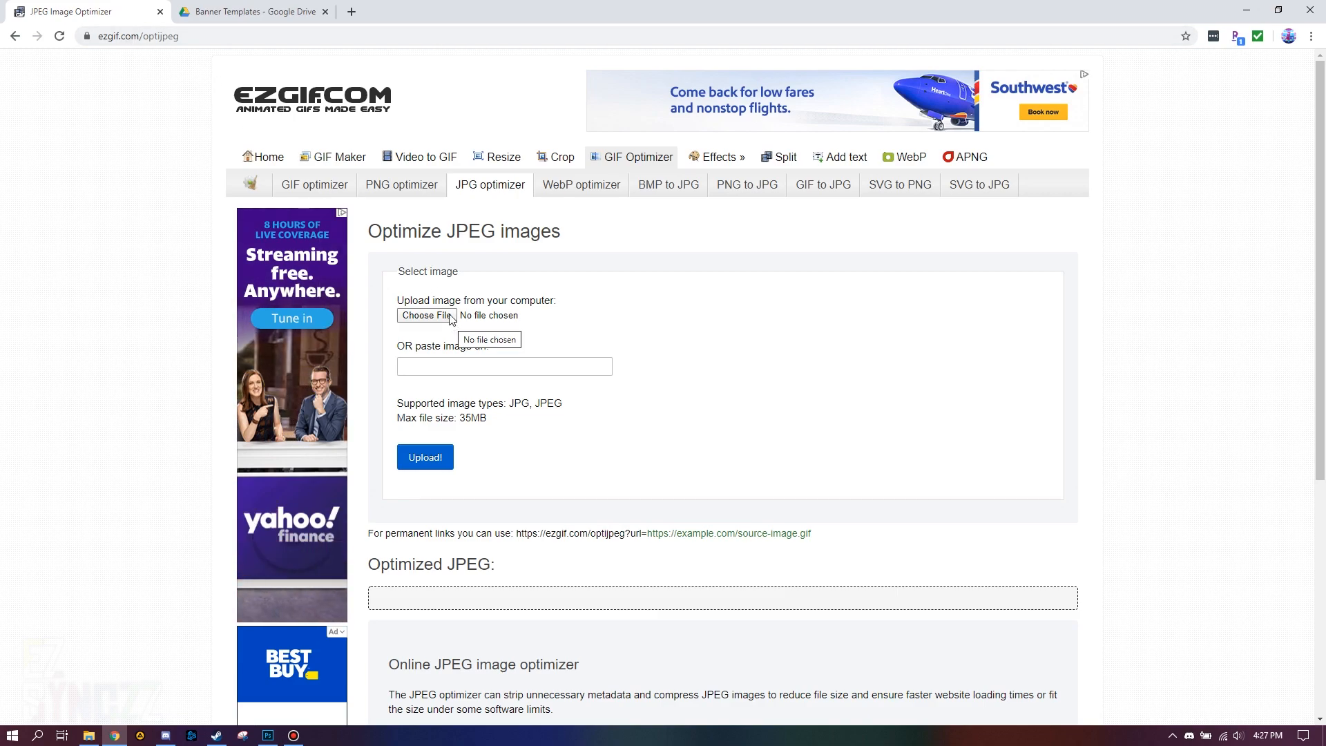
Upload Banner.jpg from the Desktop to the ezgif JPG optimizer in the browser.
click(425, 315)
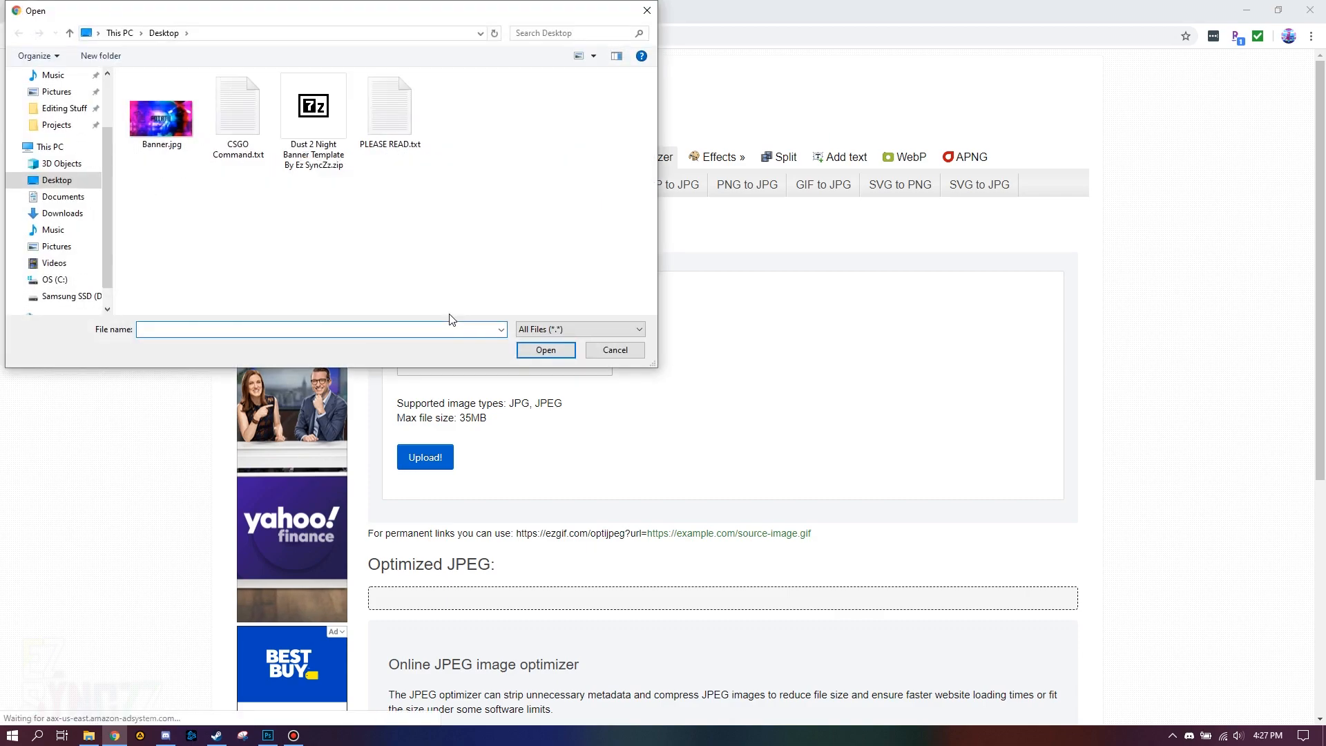
click(153, 131)
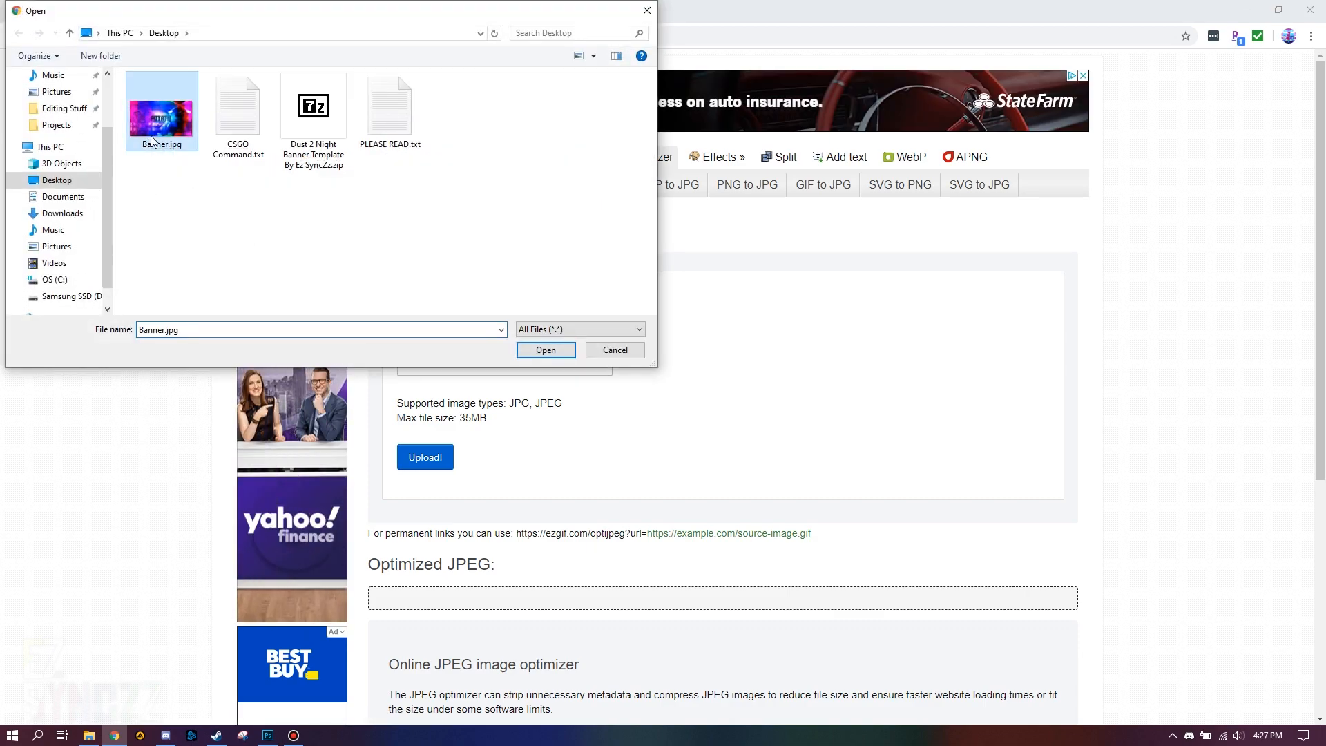
click(545, 349)
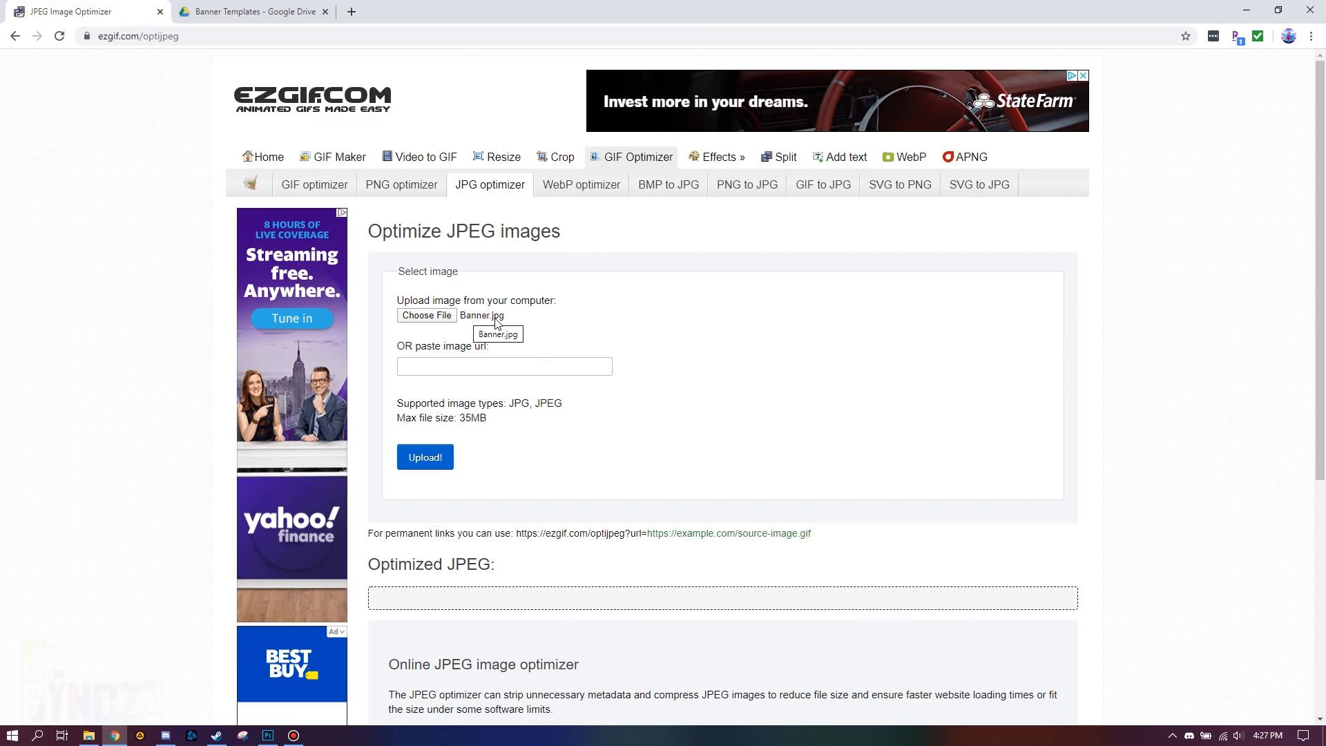
click(423, 458)
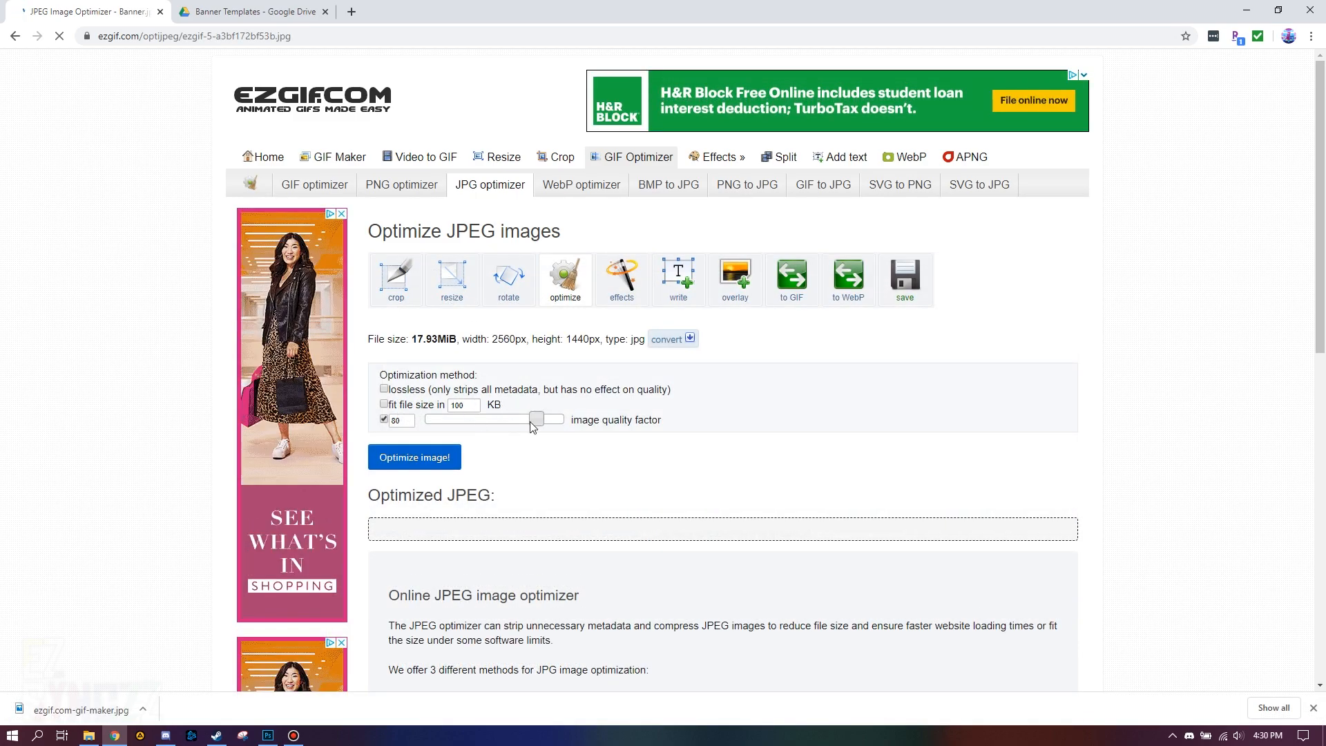
Optimize the uploaded banner with the lossless method and quality factor 100, compare it with the original, and save the optimized JPEG.
drag(534, 423, 591, 422)
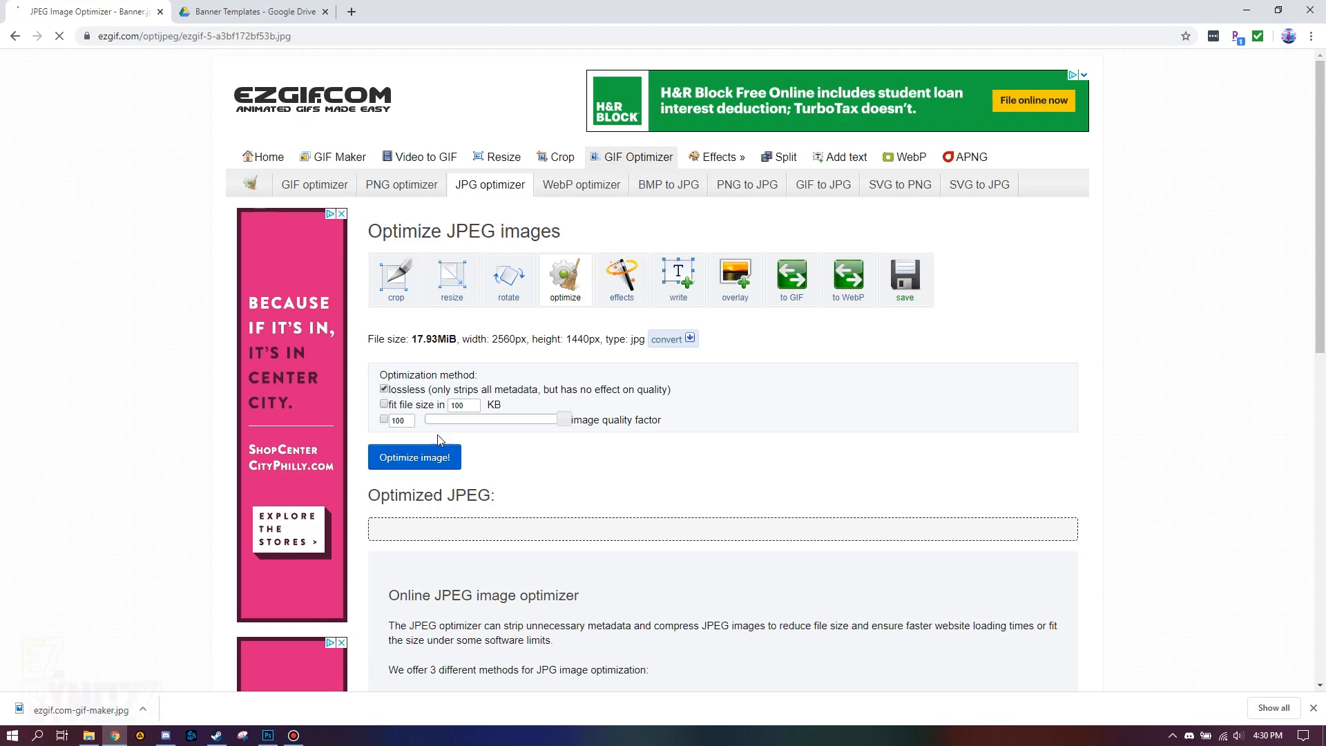
click(436, 457)
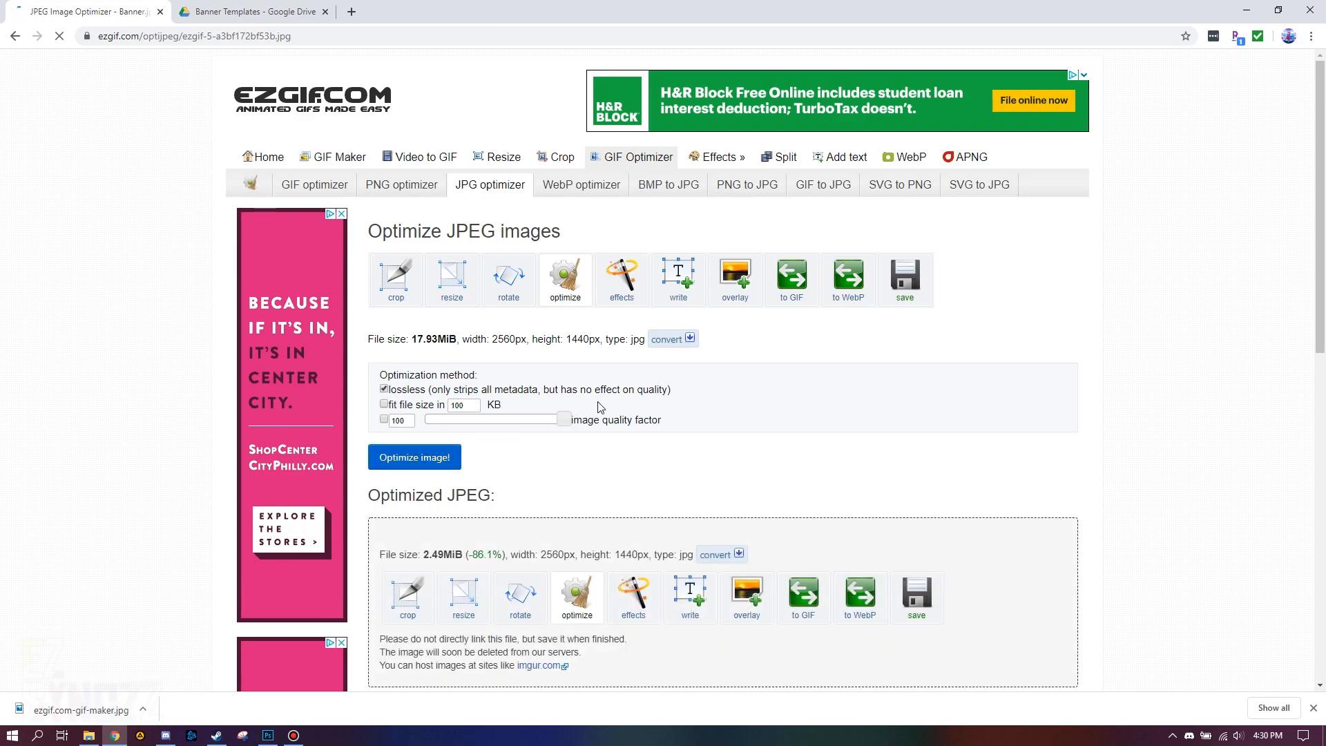
scroll(572, 446, down, 5)
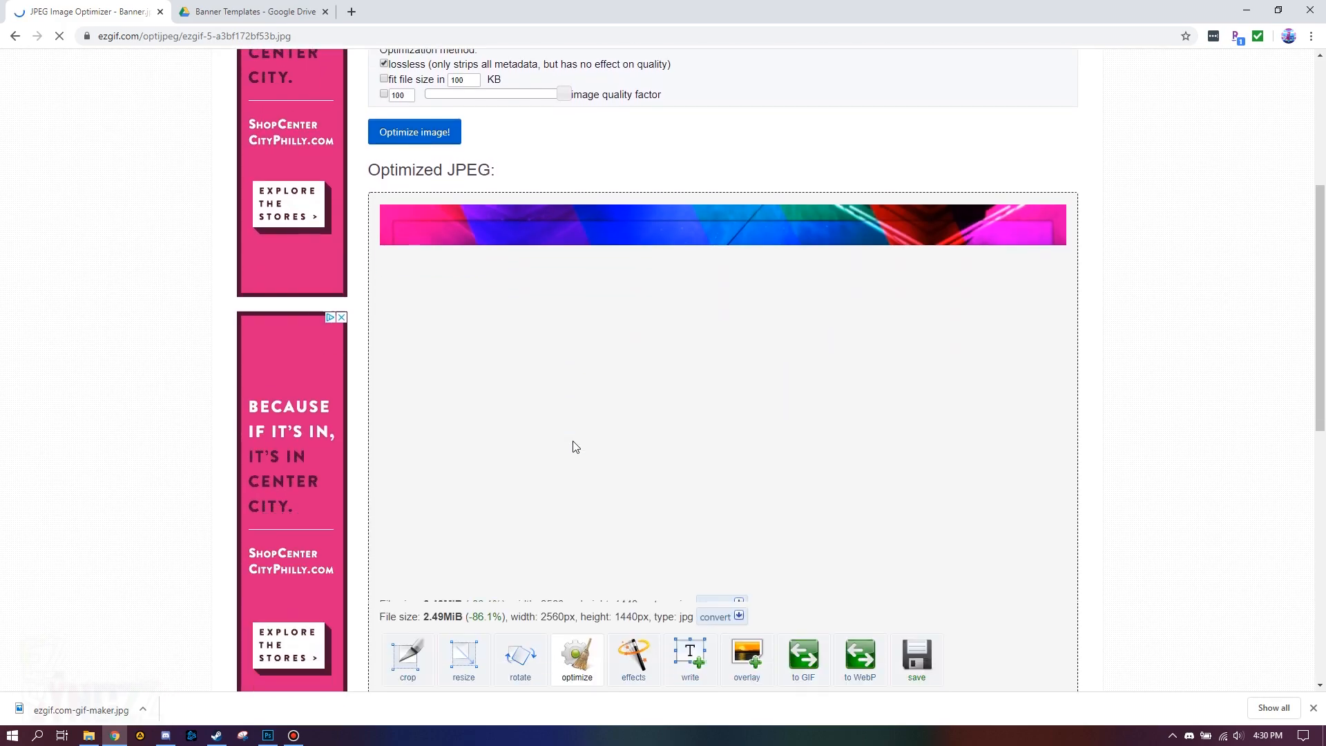
scroll(625, 357, up, 6)
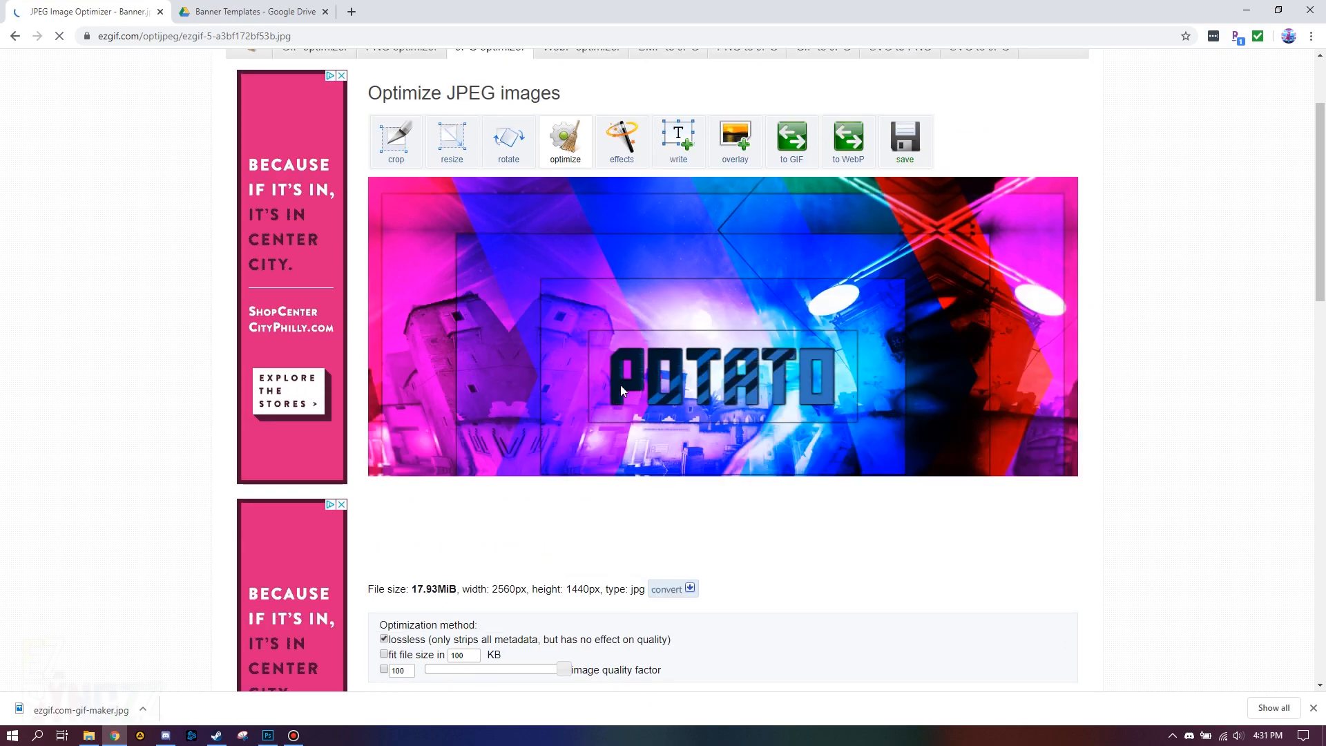
scroll(649, 373, down, 7)
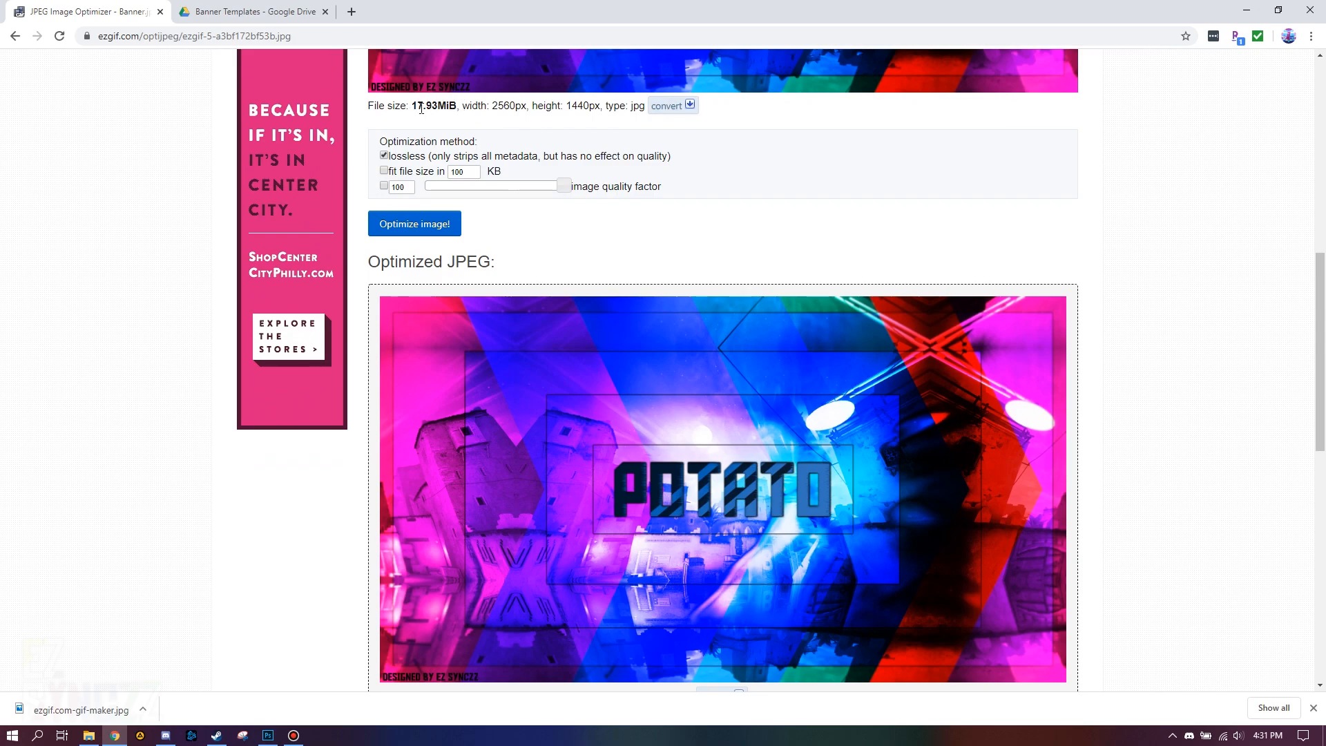
scroll(655, 266, down, 6)
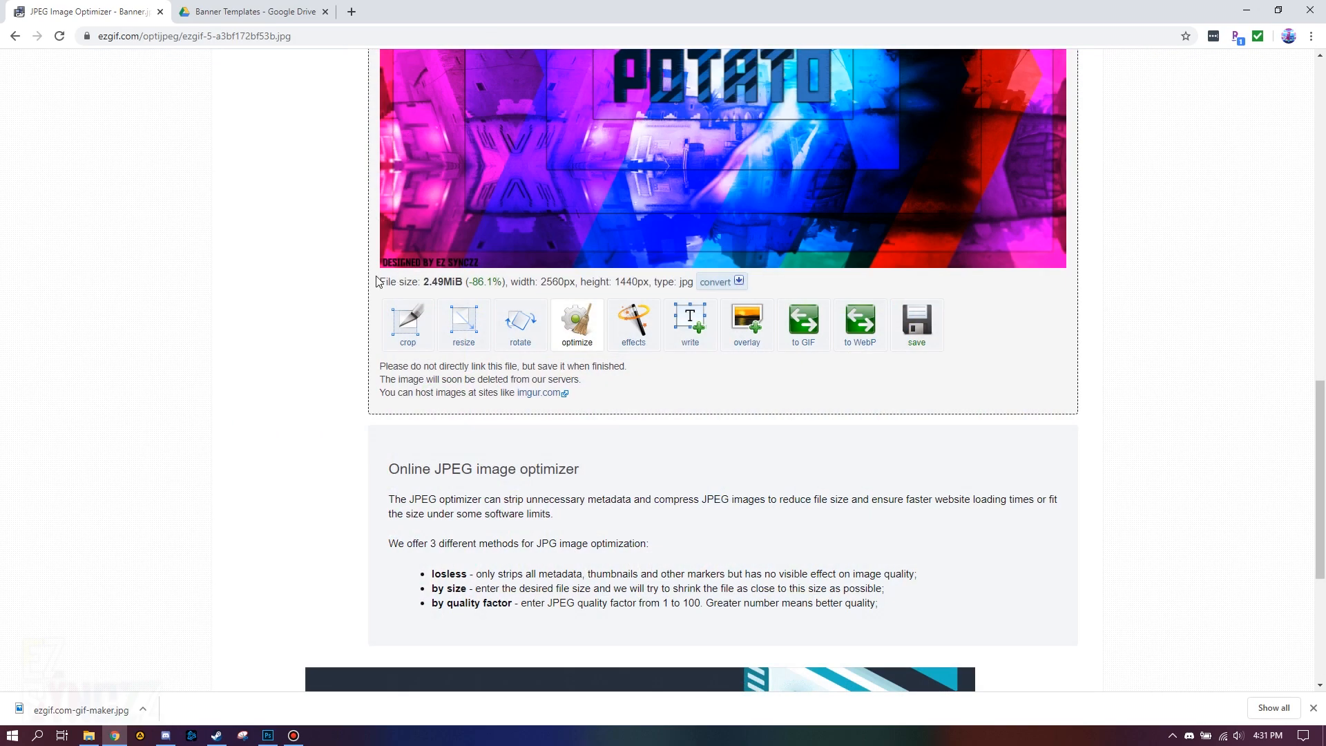
scroll(656, 271, up, 2)
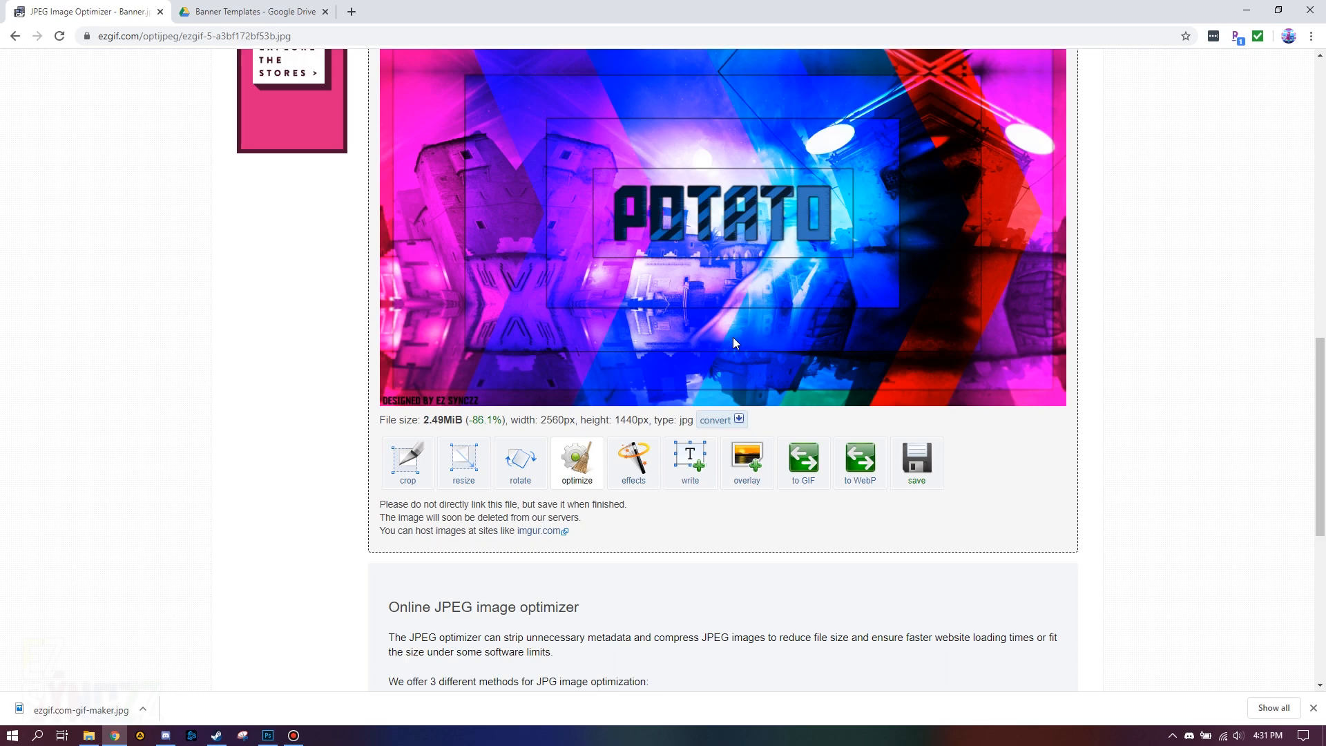
scroll(731, 337, up, 1)
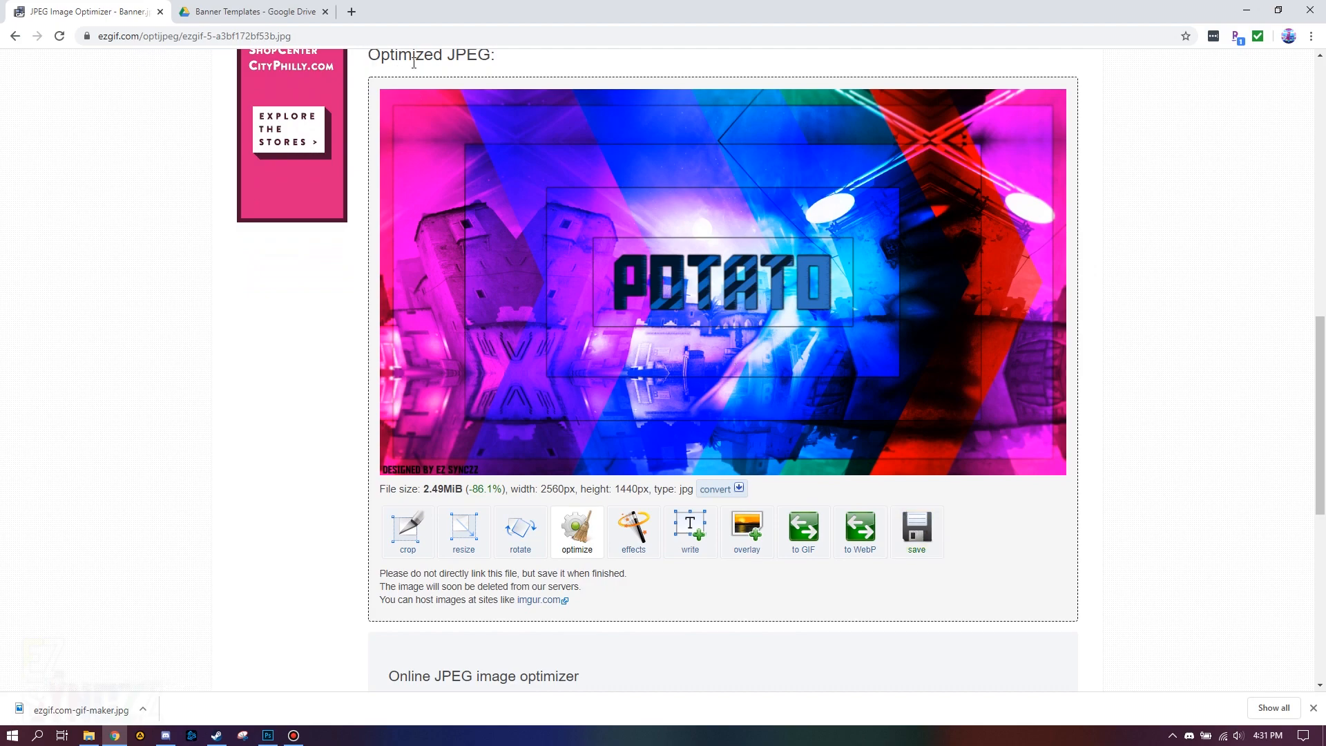
click(927, 532)
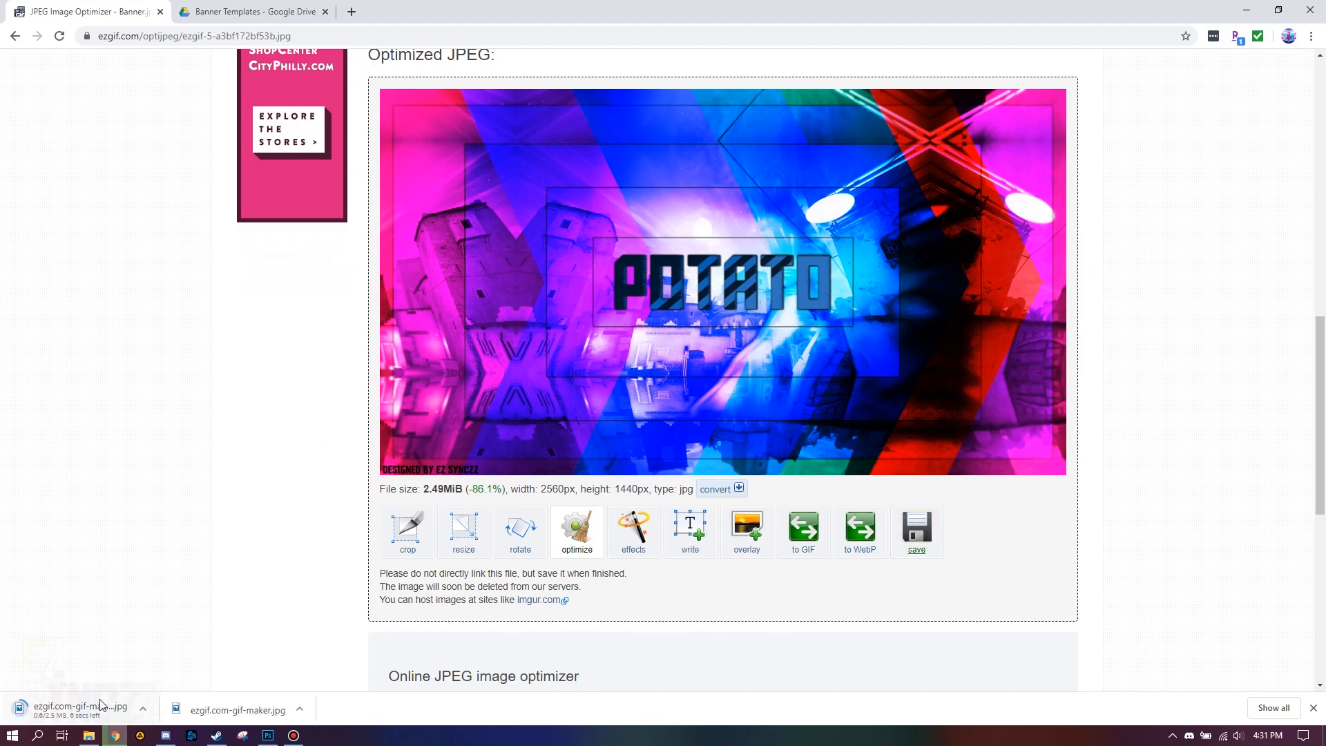
Move ezgif.com-gif-maker (1).jpg from the Downloads folder to the Desktop in File Explorer.
click(89, 735)
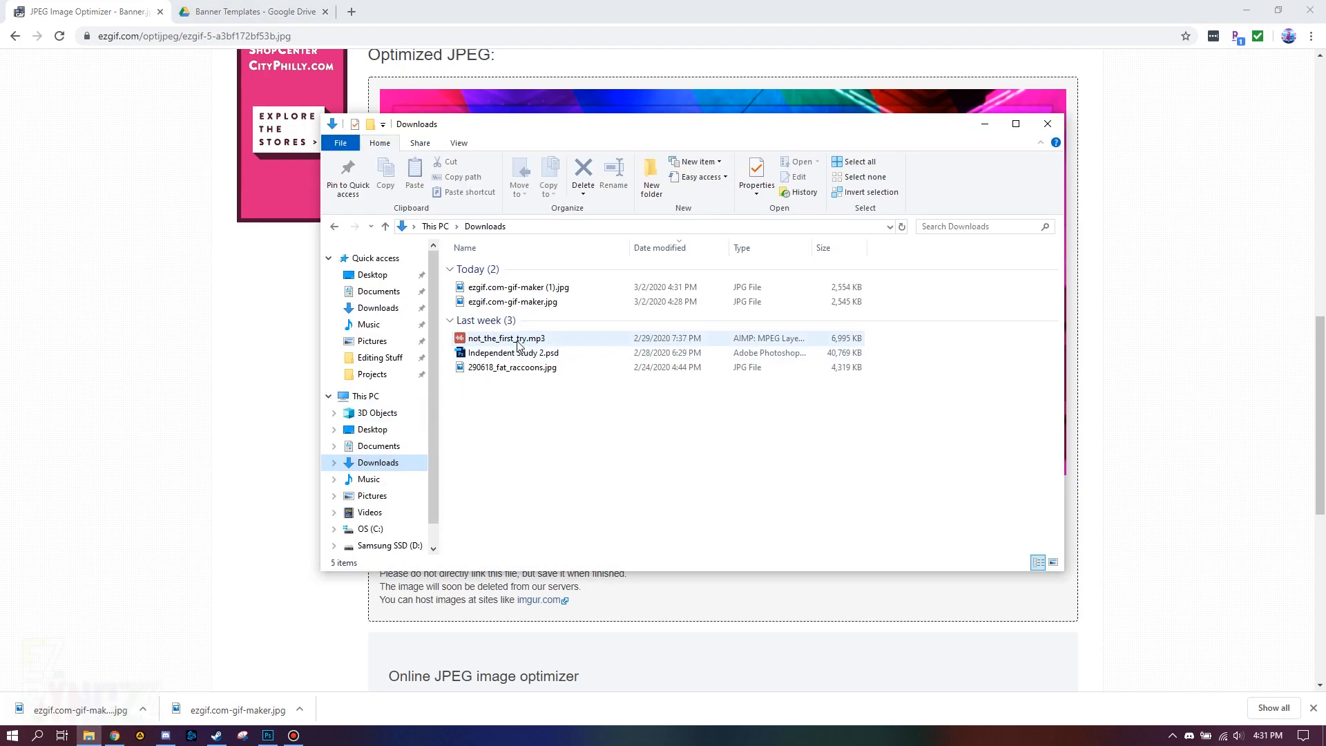
click(519, 293)
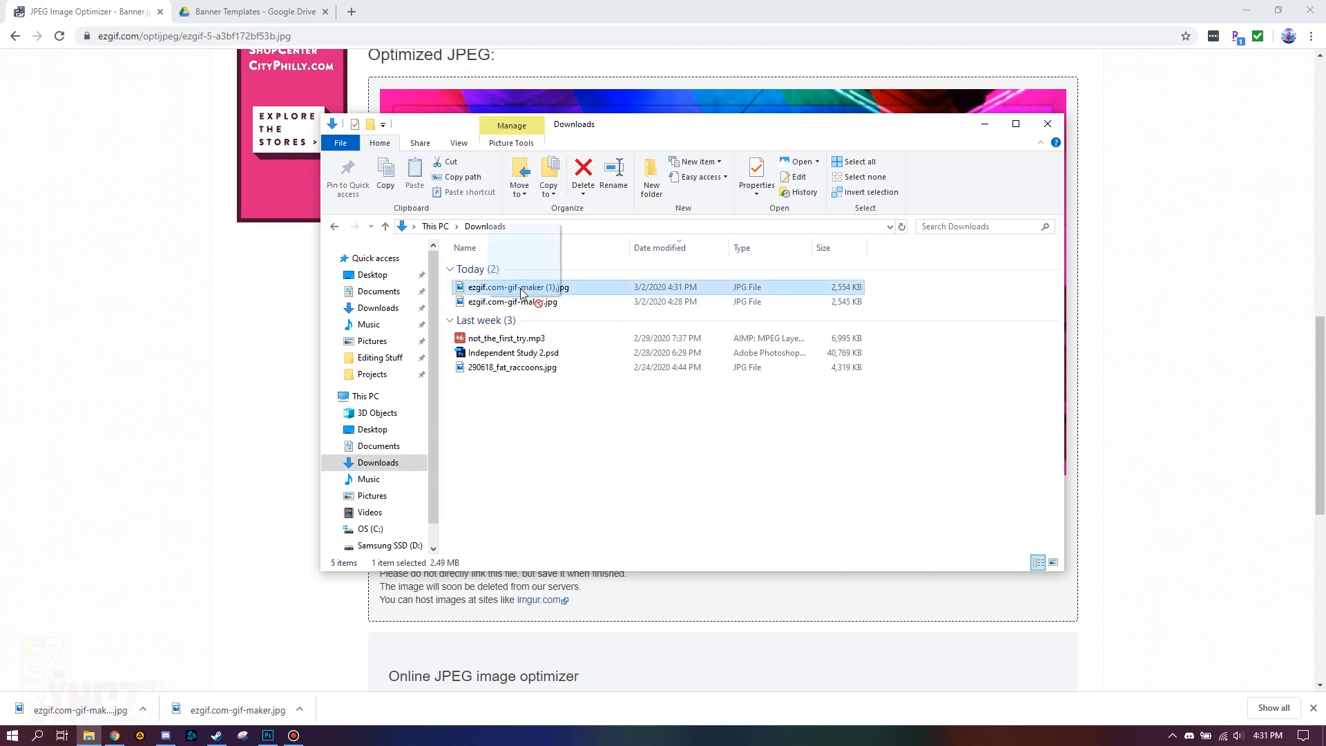
click(390, 431)
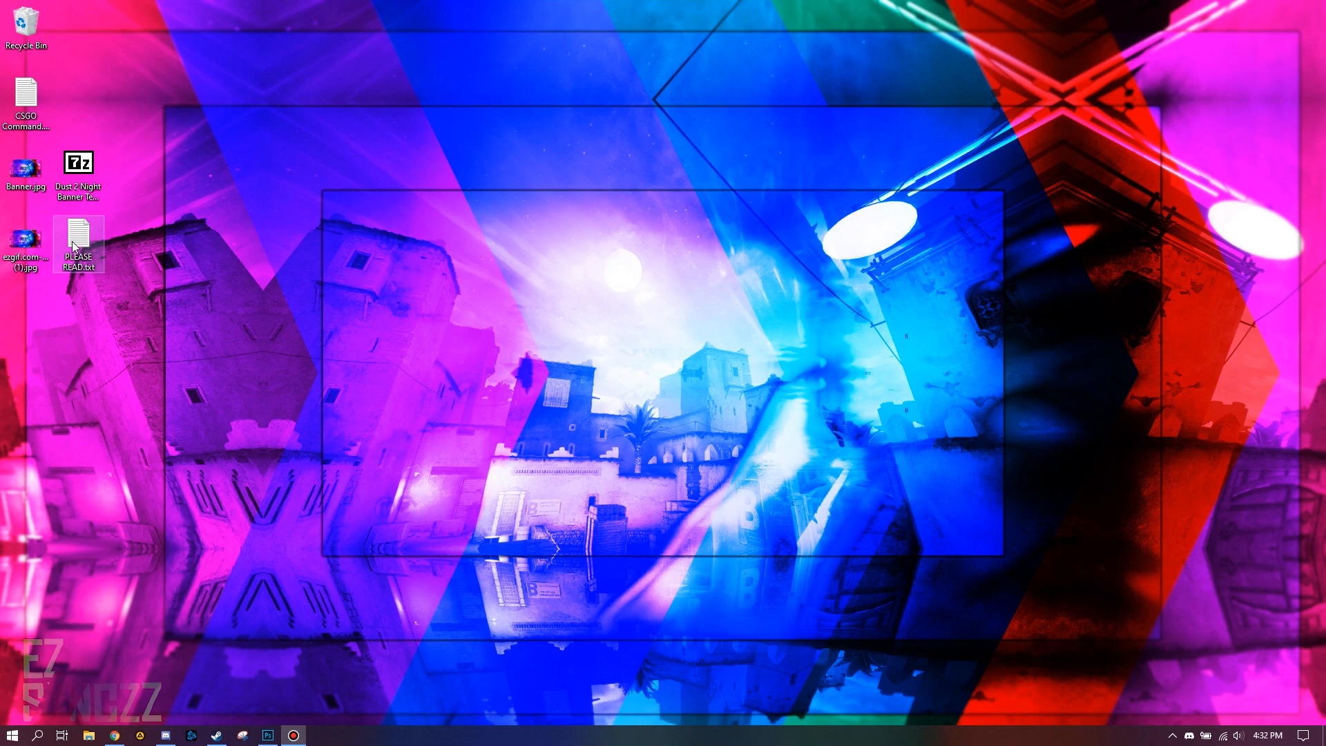
Relocate Banner.jpg and ezgif.com-gif-maker (1).jpg together to the upper-right corner of the desktop.
click(25, 242)
ctrl+click(25, 169)
drag(25, 170, 1278, 35)
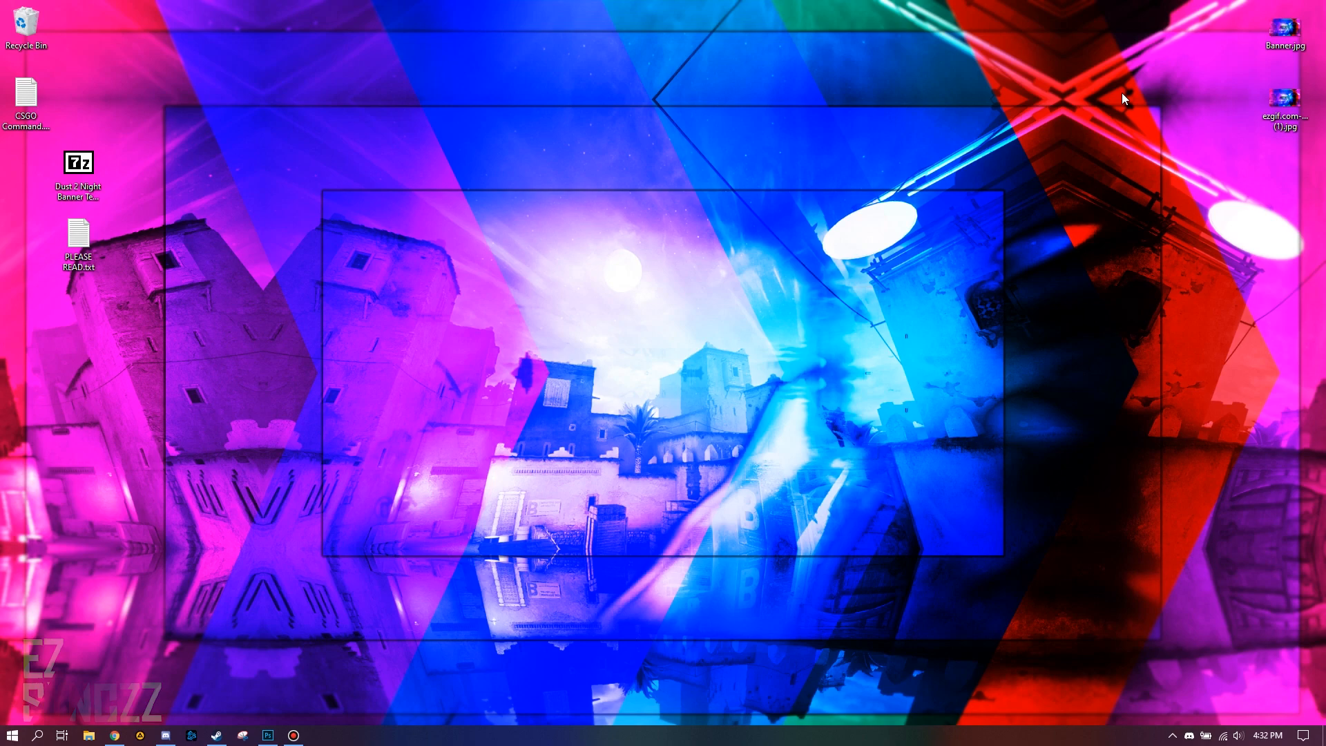
View Banner.jpg and ezgif.com-gif-maker (1).jpg in Photos to compare their image quality, and close the viewer.
double_click(1267, 28)
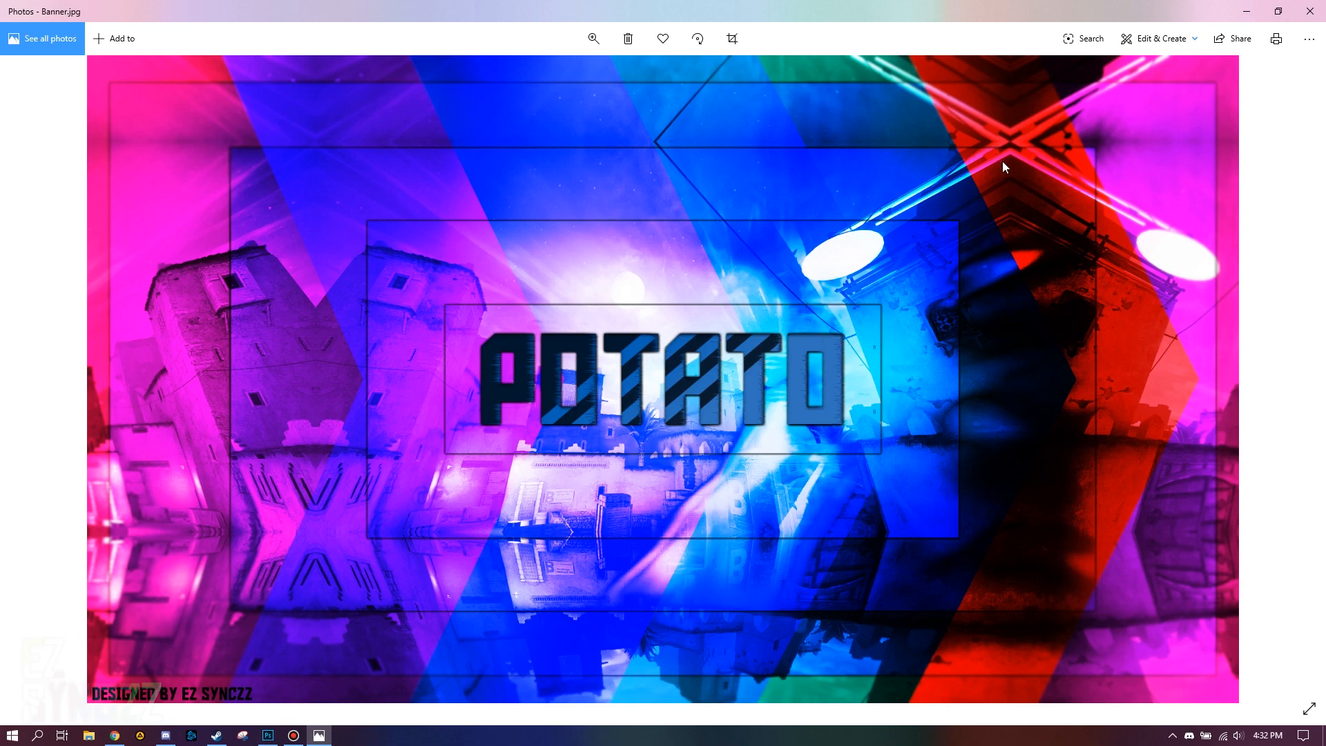
click(1290, 380)
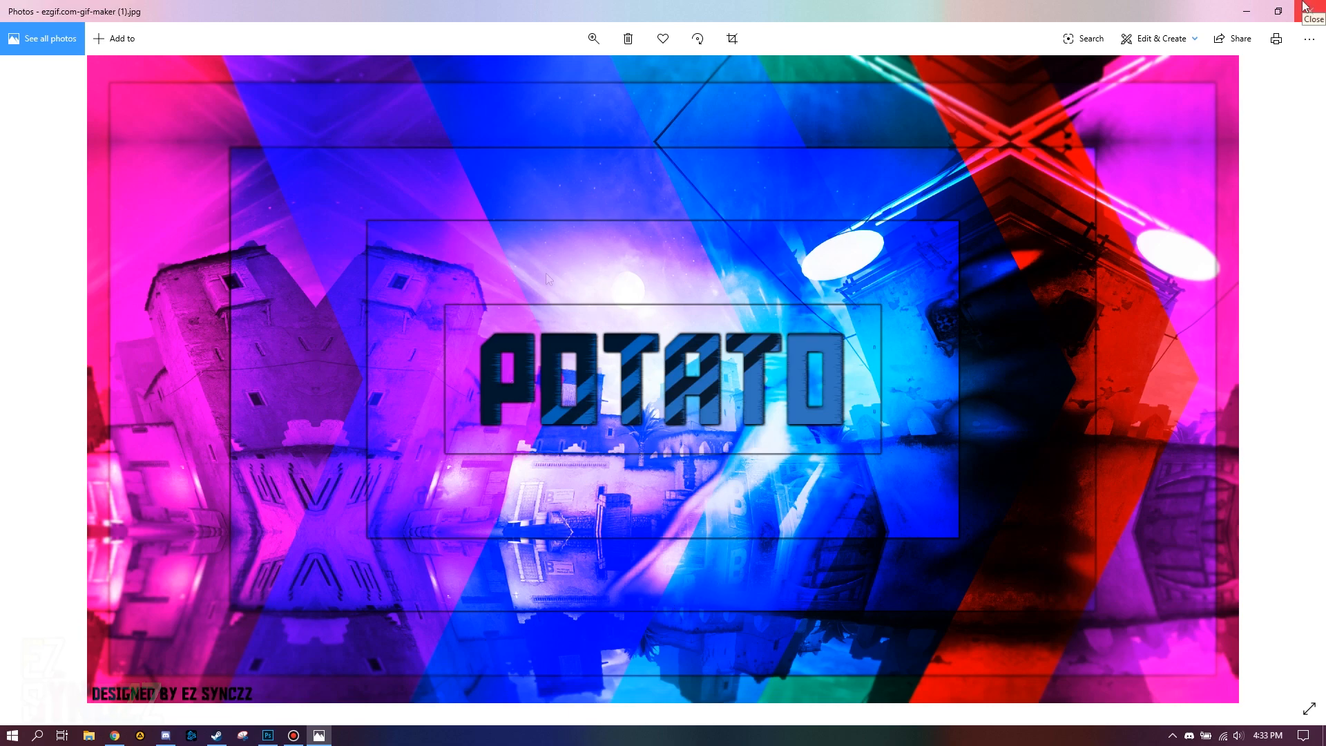
key(alt+F4)
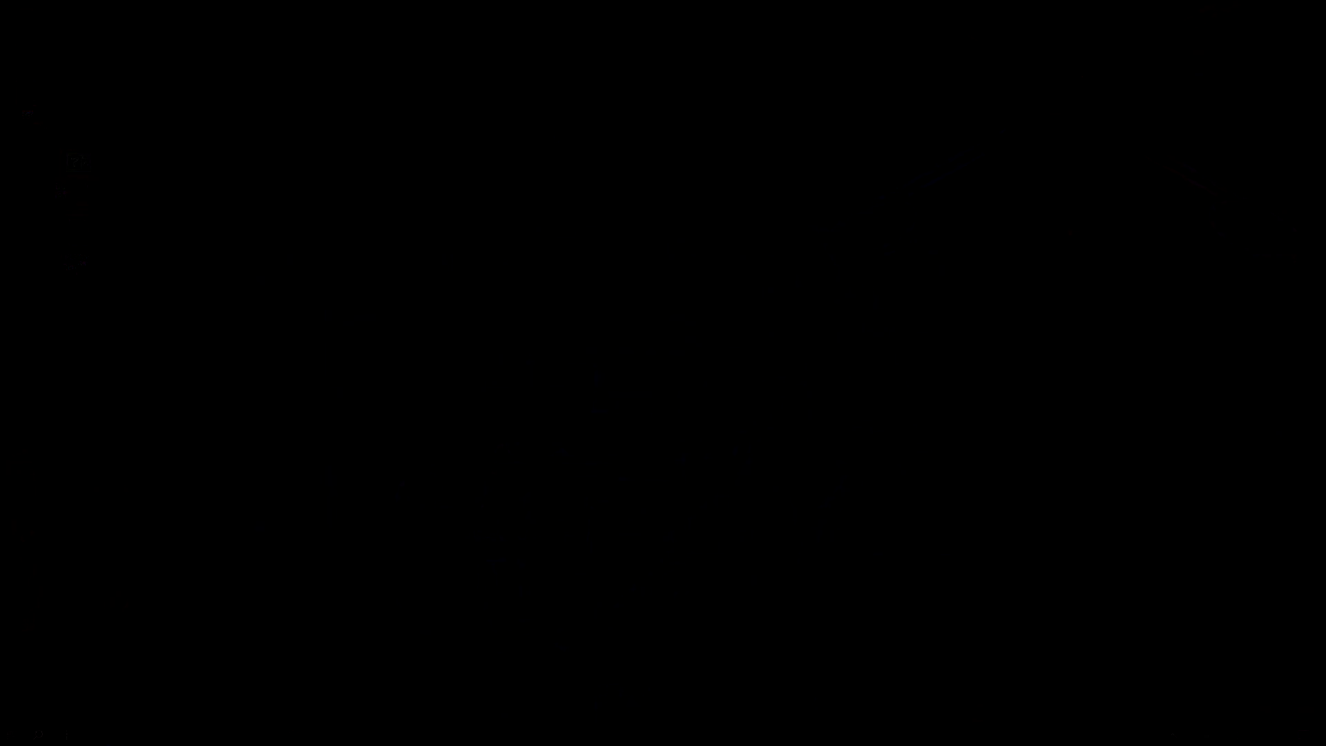